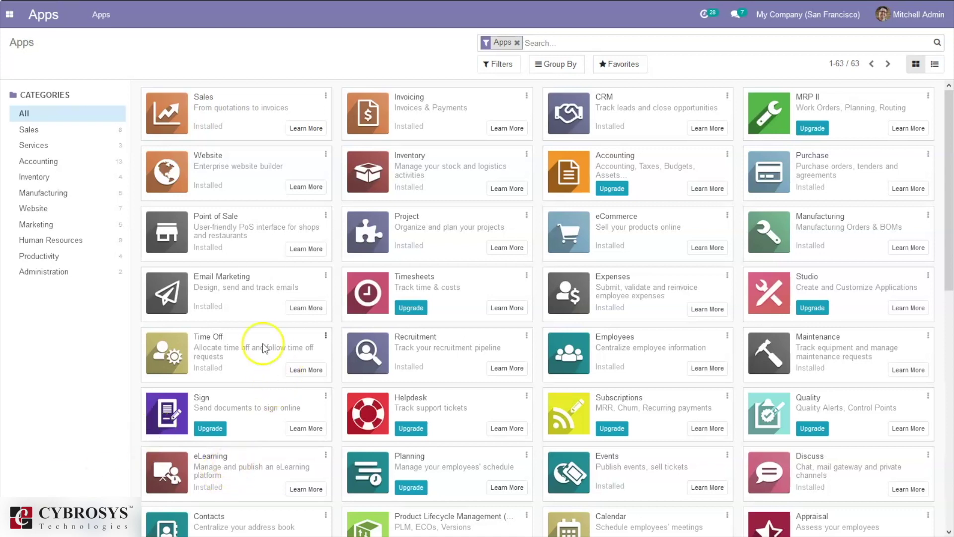
- Place the cursor in the Apps search bar to begin searching the application list
left_click(546, 44)
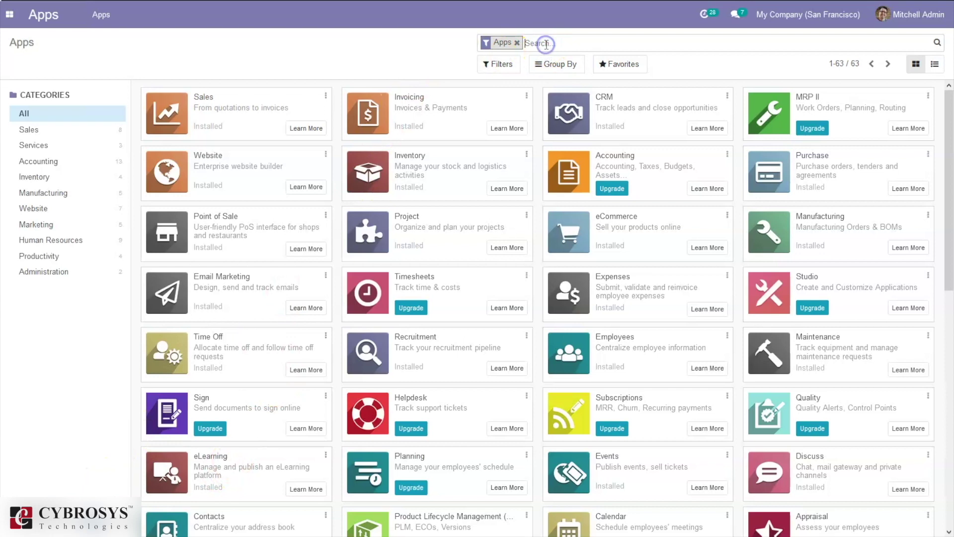
- Clear the Apps search and re-apply the Apps filter
key("BackSpace")
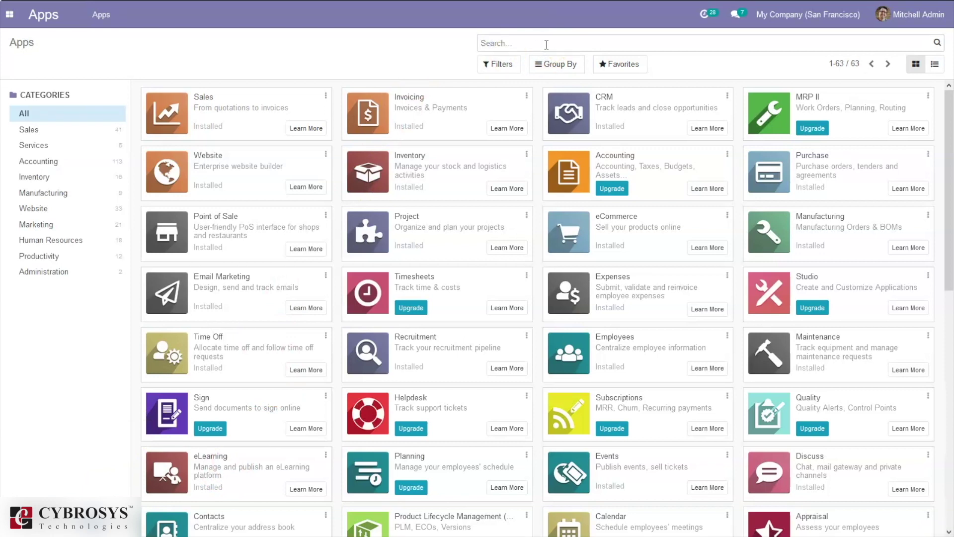
type("ap")
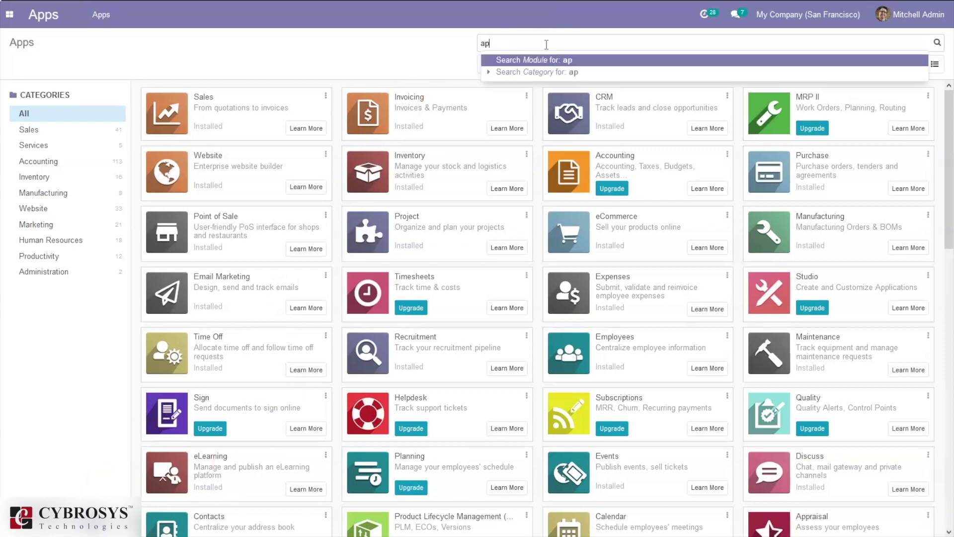
left_click(437, 53)
left_click(501, 64)
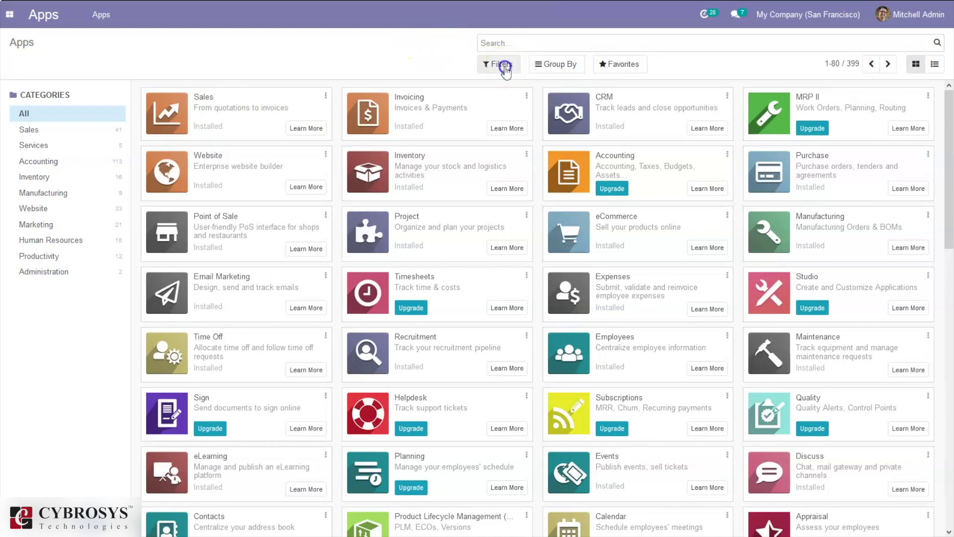
left_click(500, 86)
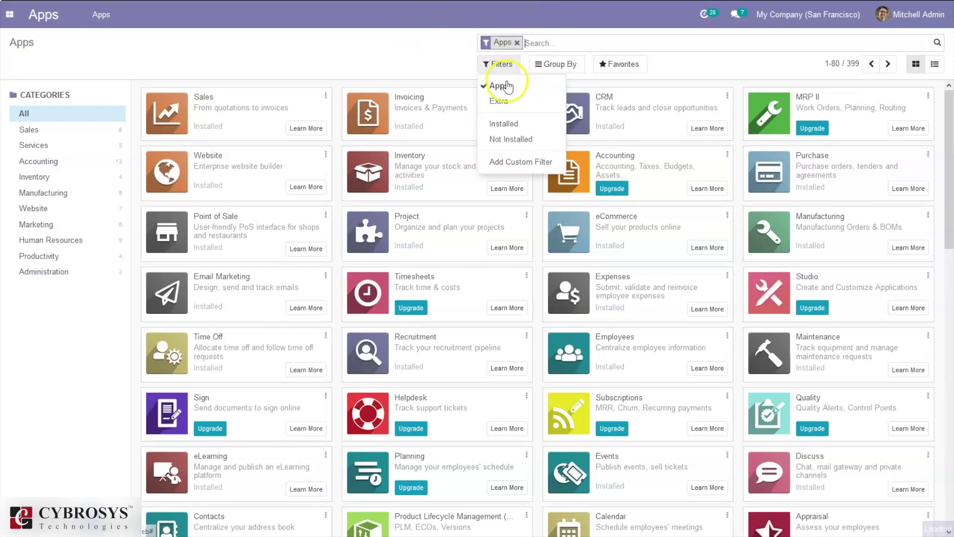
- Search the apps for 'rec', then launch Recruitment from the main apps menu
left_click(554, 43)
type("rec")
key("Return")
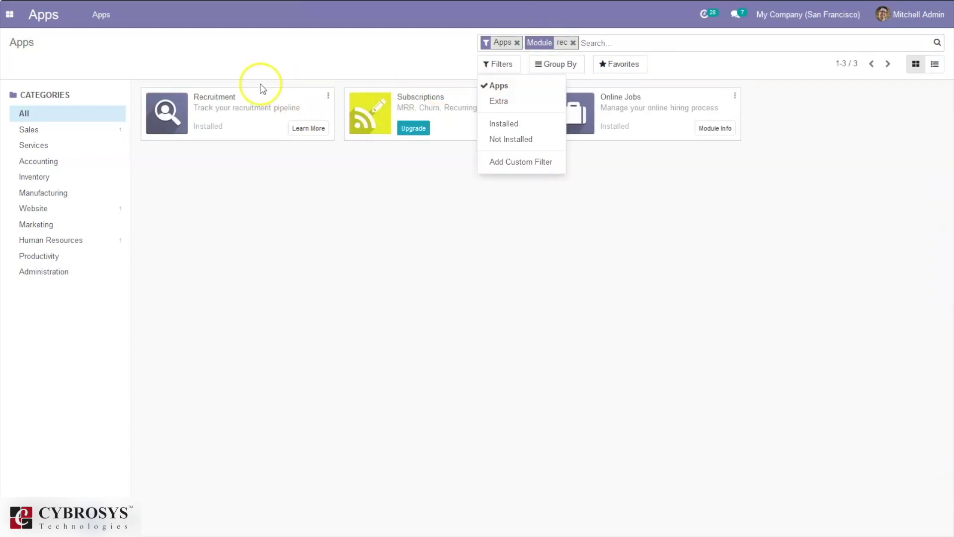
left_click(261, 83)
left_click(9, 14)
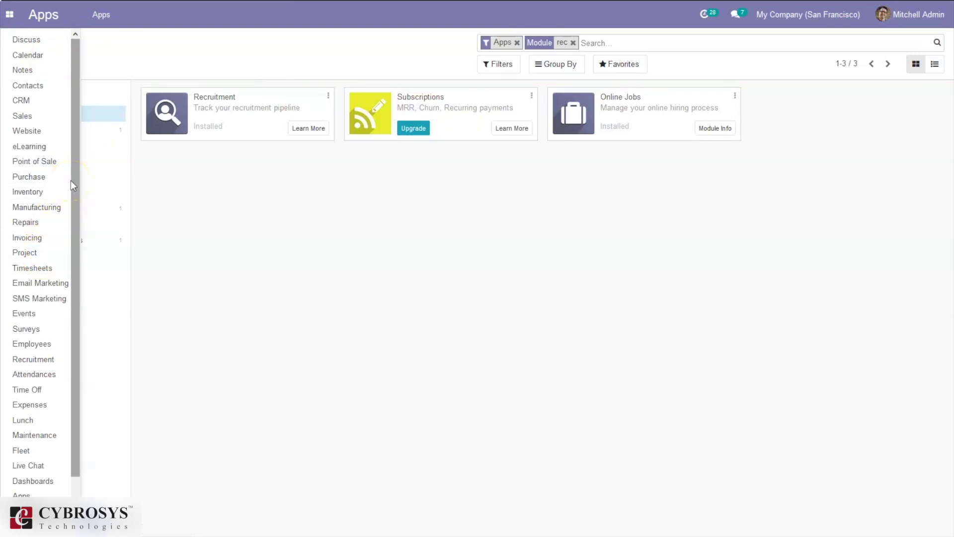
left_click(31, 359)
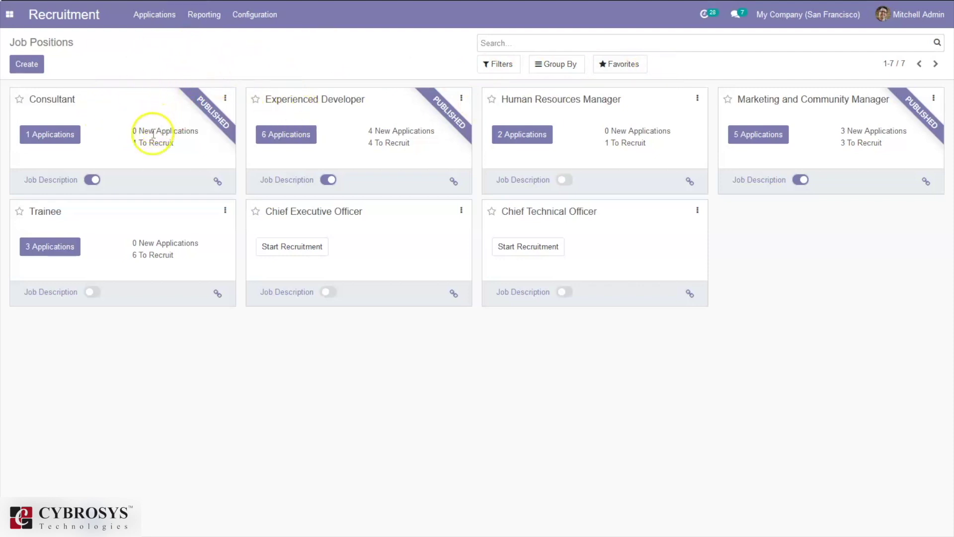
- Toggle the Human Resources Manager job's publish switch off and back on so it ends published
left_click(565, 180)
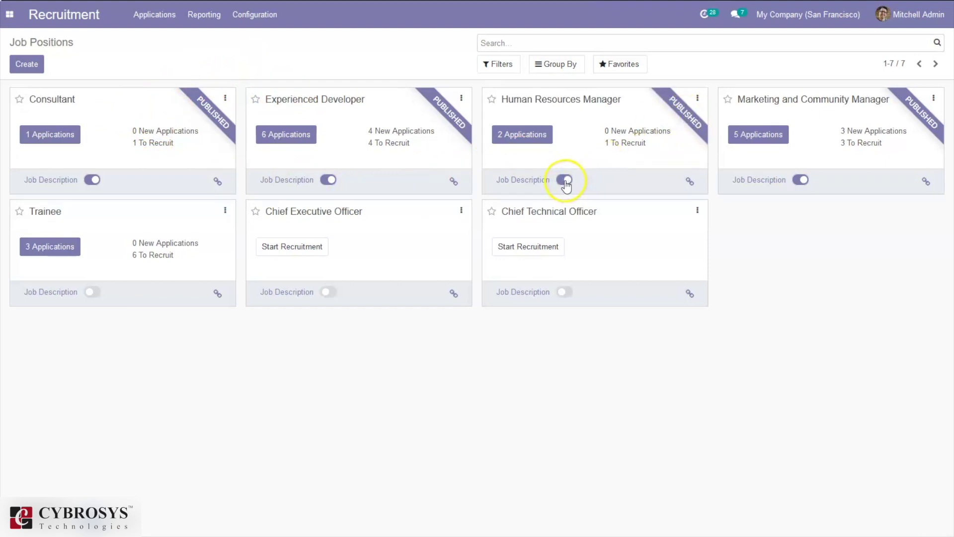
left_click(565, 181)
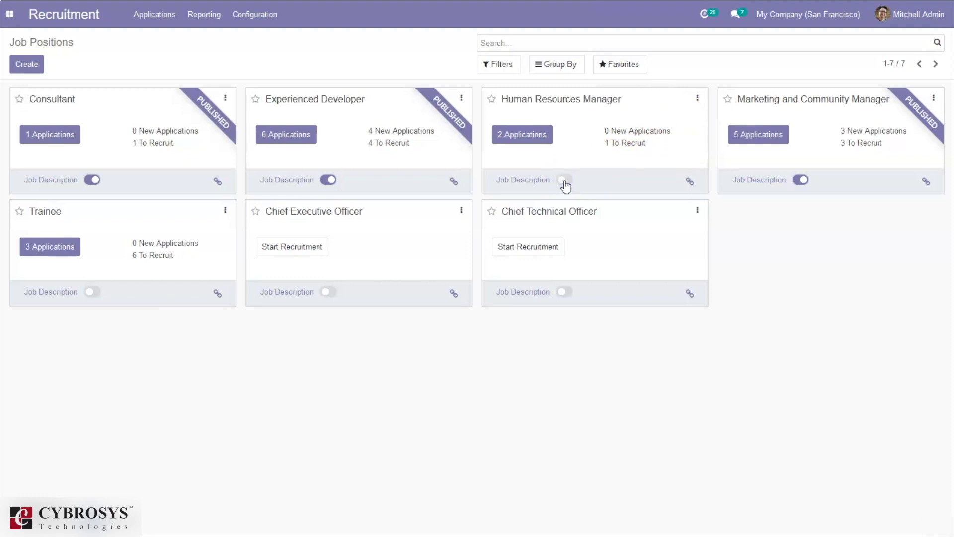
left_click(565, 180)
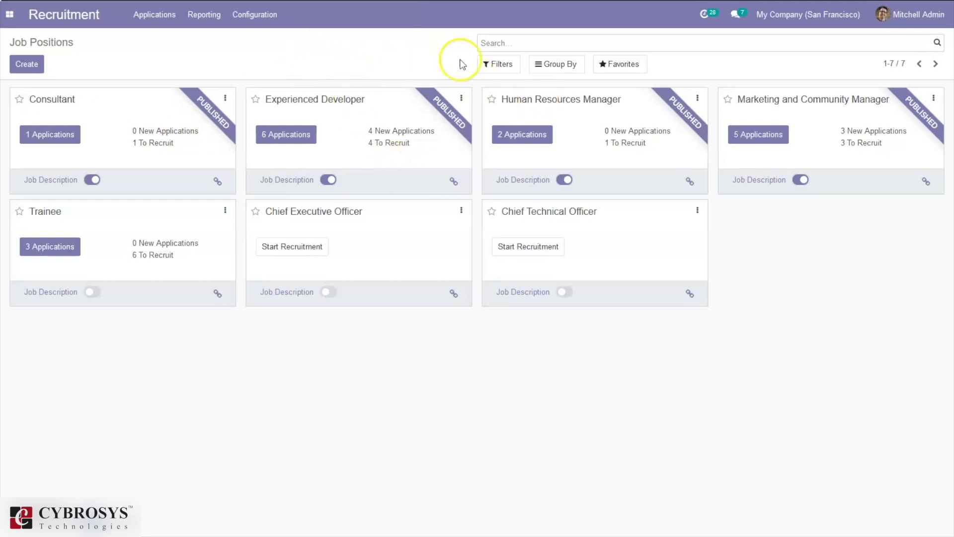
left_click(494, 65)
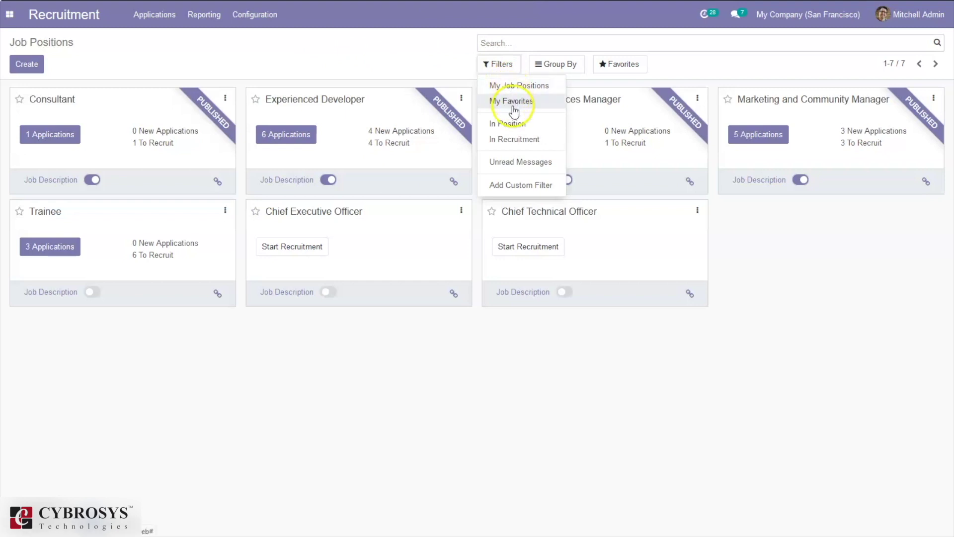
left_click(524, 141)
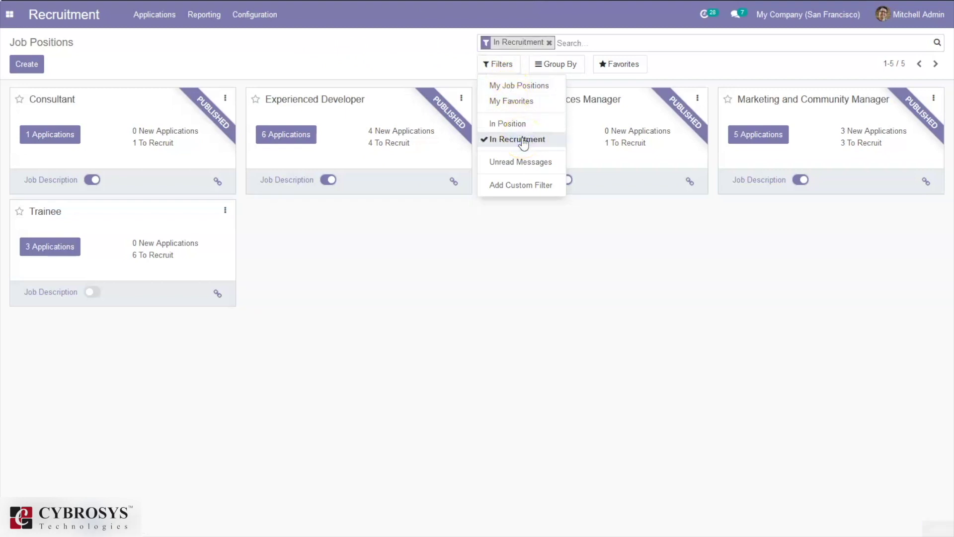
left_click(523, 140)
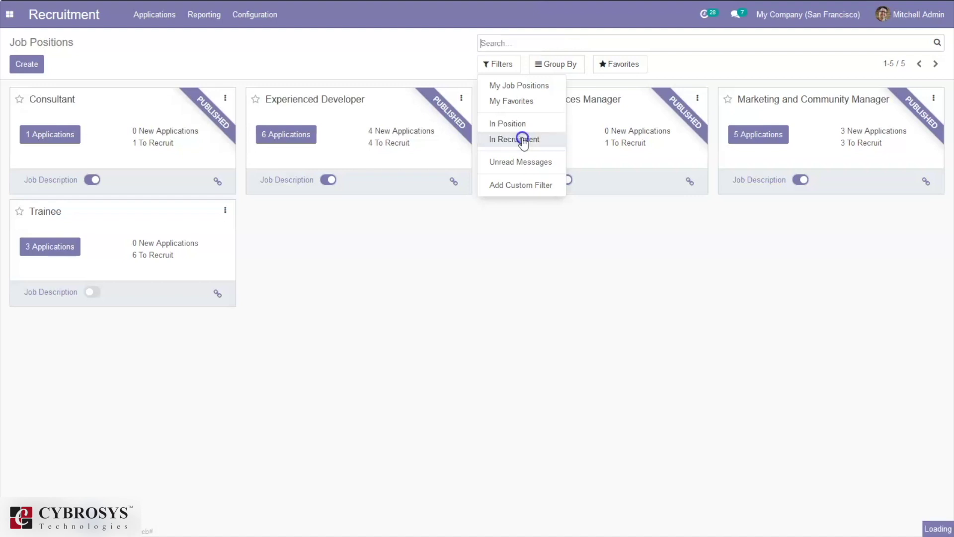
left_click(550, 72)
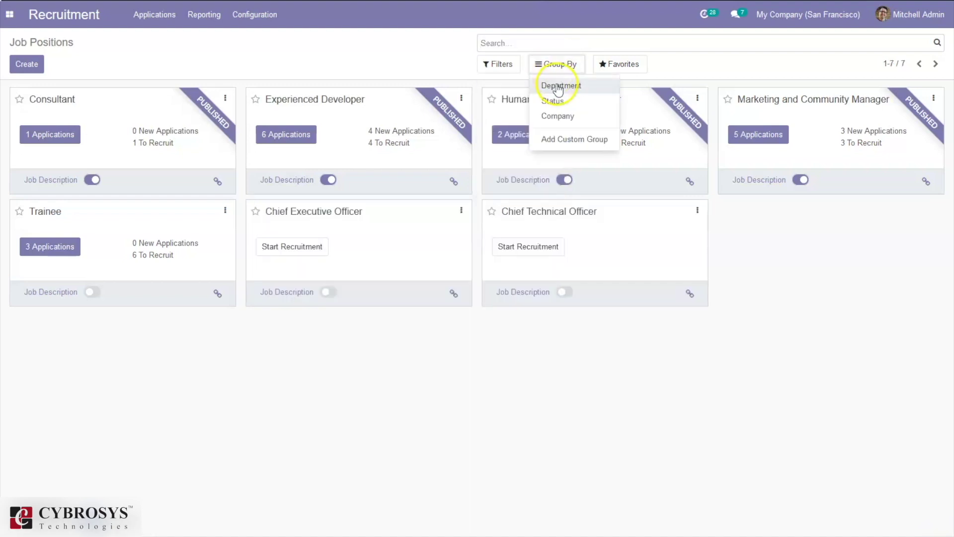
left_click(559, 89)
left_click(561, 102)
left_click(554, 100)
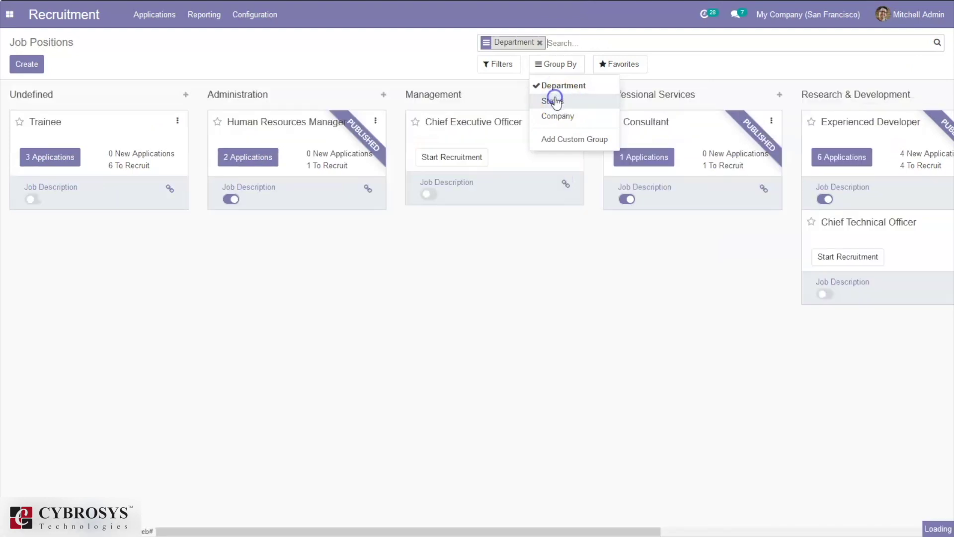
left_click(552, 91)
left_click(370, 60)
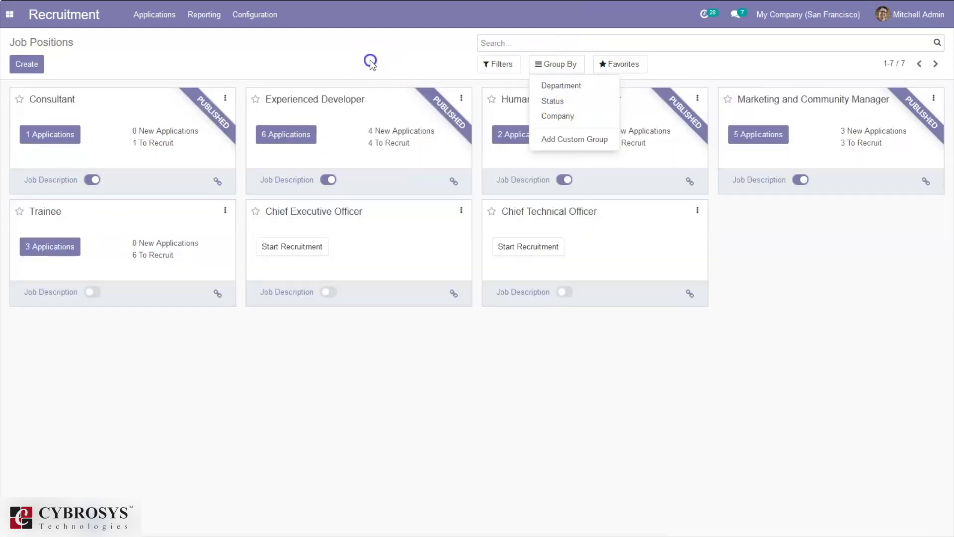
left_click(225, 98)
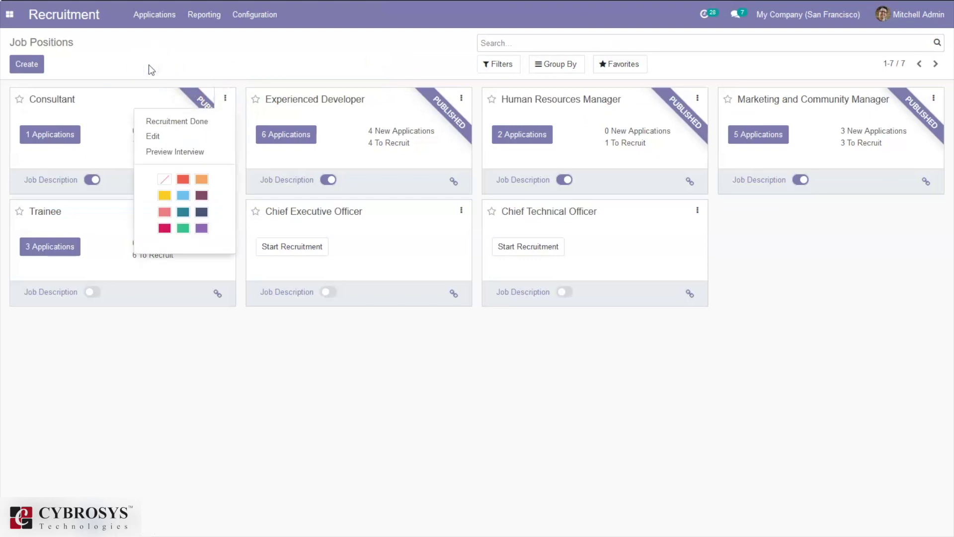
- Create a new job position named 'Content Writers'
left_click(26, 67)
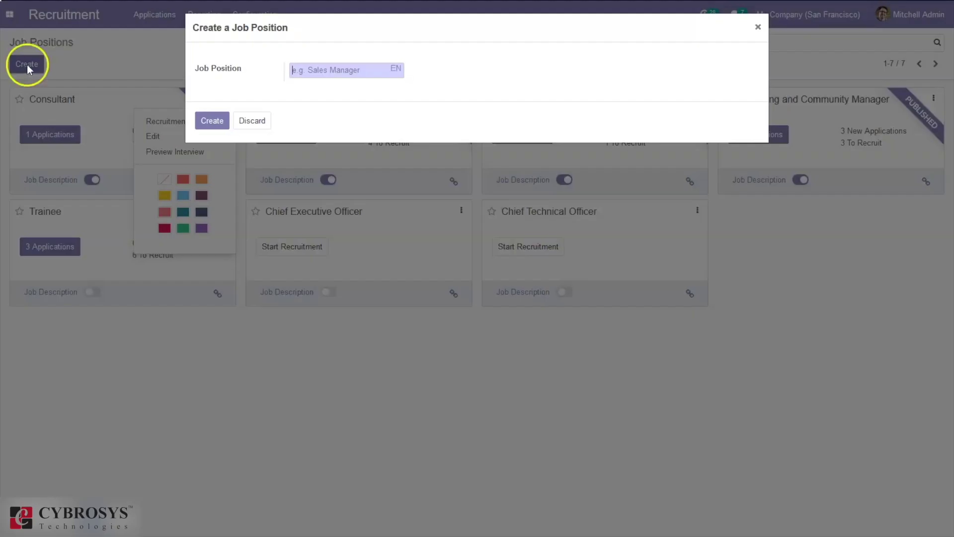
left_click(343, 72)
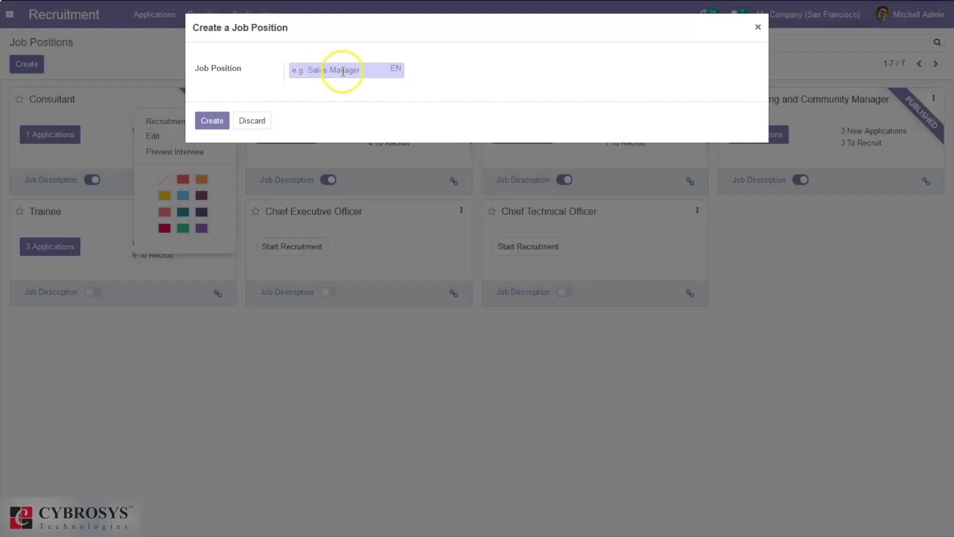
type("Content Write")
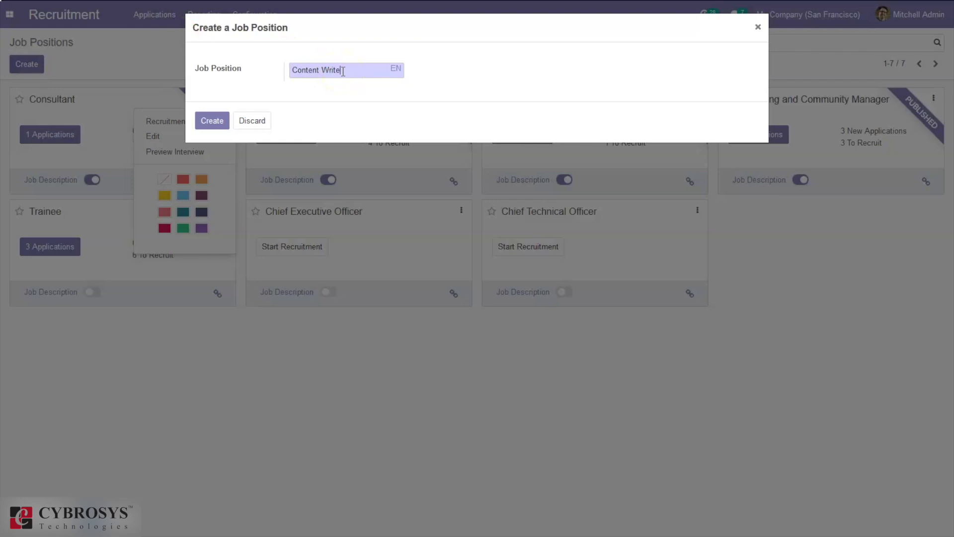
type("rs")
left_click(211, 124)
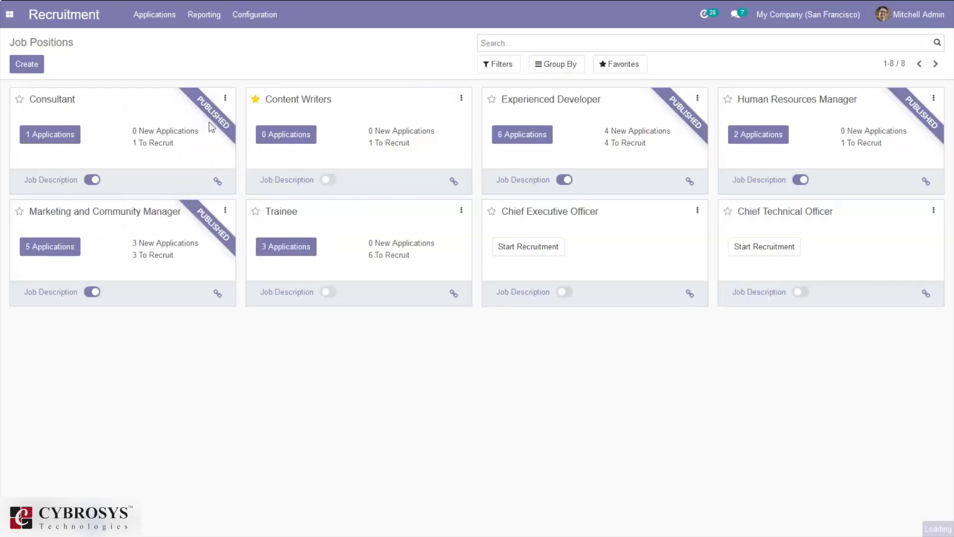
left_click(322, 76)
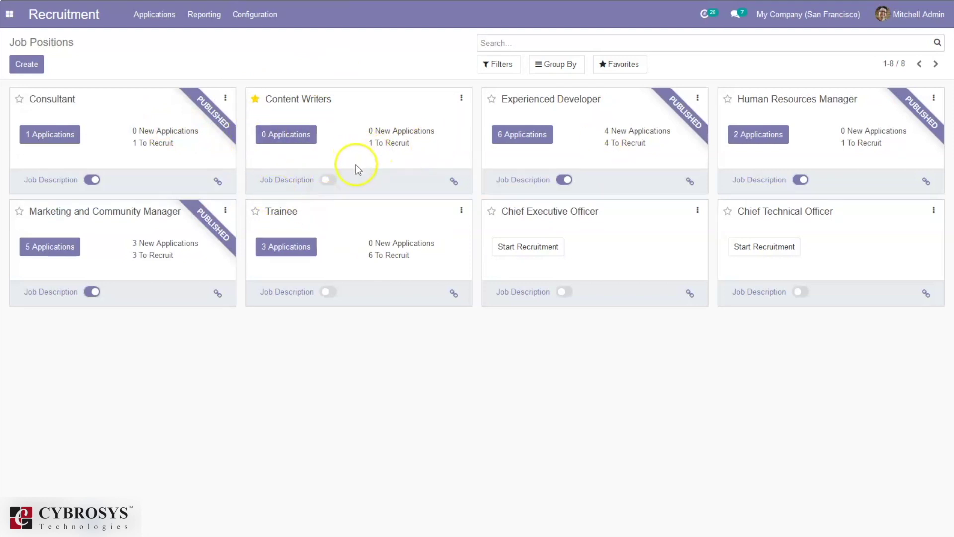
- Publish Content Writers, colour its card red, and open it for editing
left_click(329, 180)
left_click(462, 99)
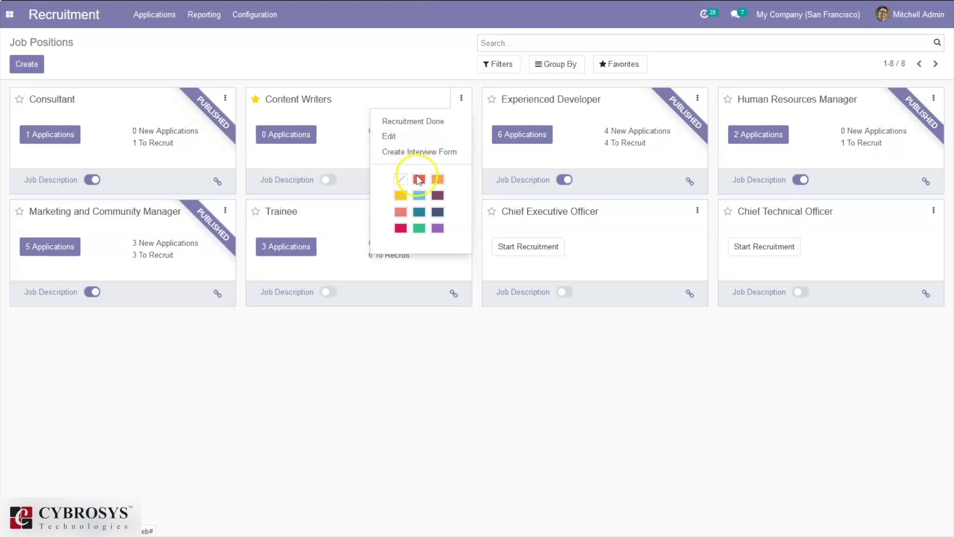
left_click(417, 179)
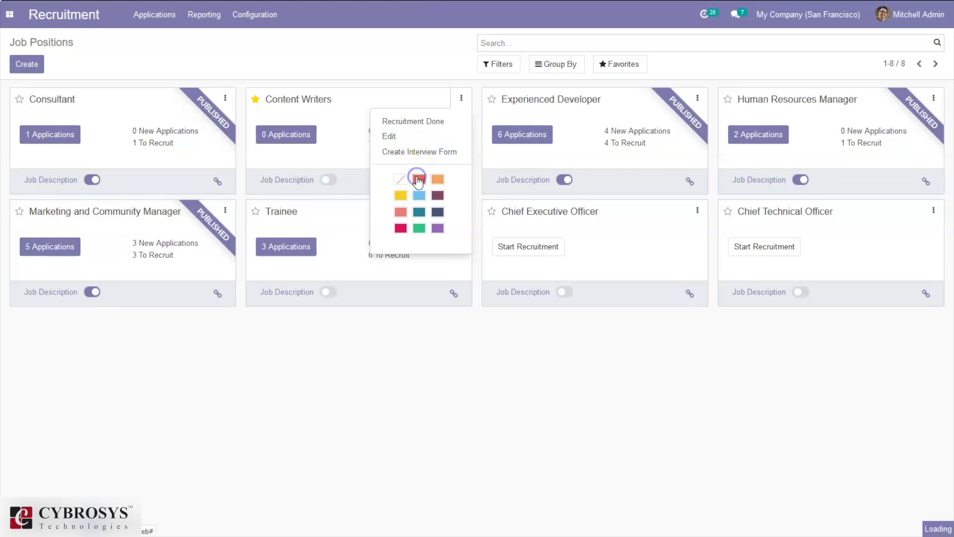
left_click(461, 97)
left_click(410, 137)
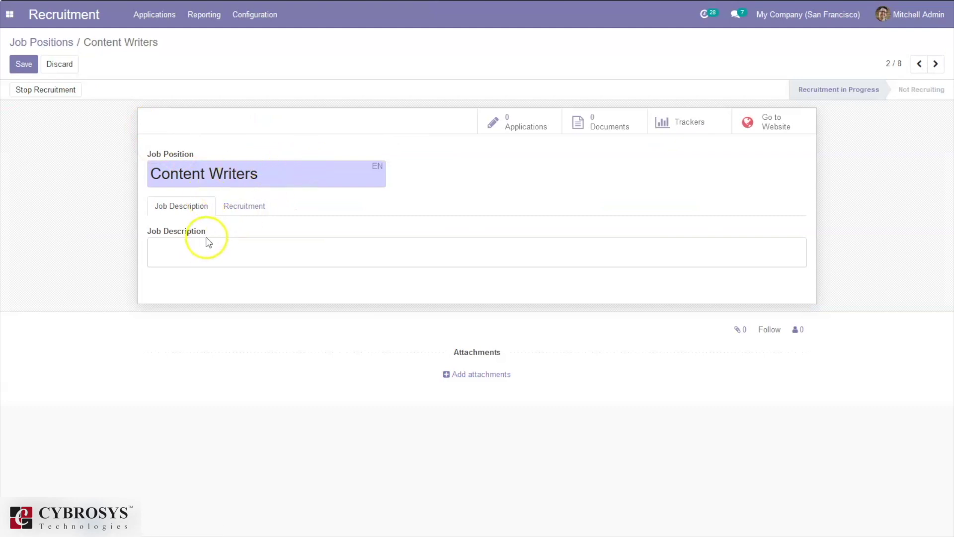
- On the Recruitment tab, set the department to a newly created 'Content Writing' department
left_click(235, 200)
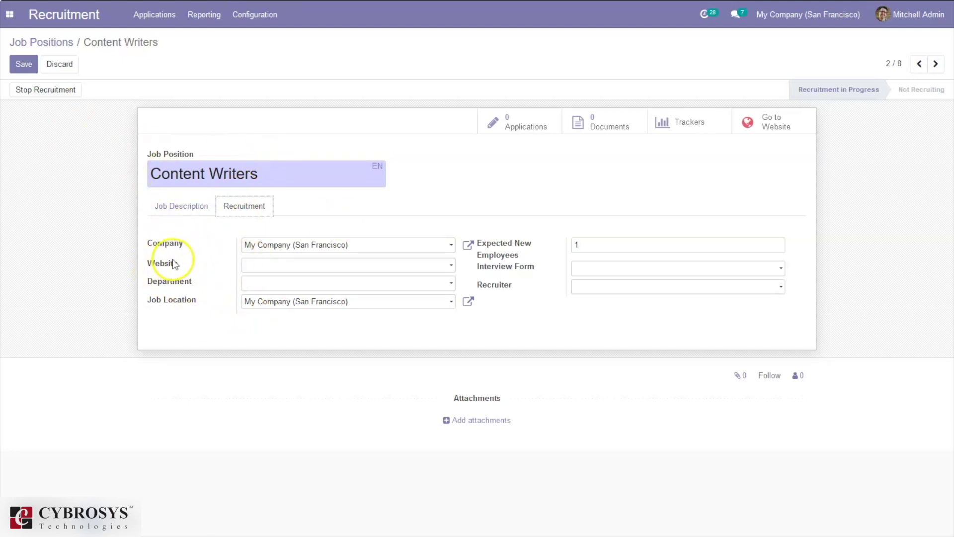
left_click(270, 282)
left_click(404, 283)
type("Cobt")
key("BackSpace")
key("BackSpace")
type("n")
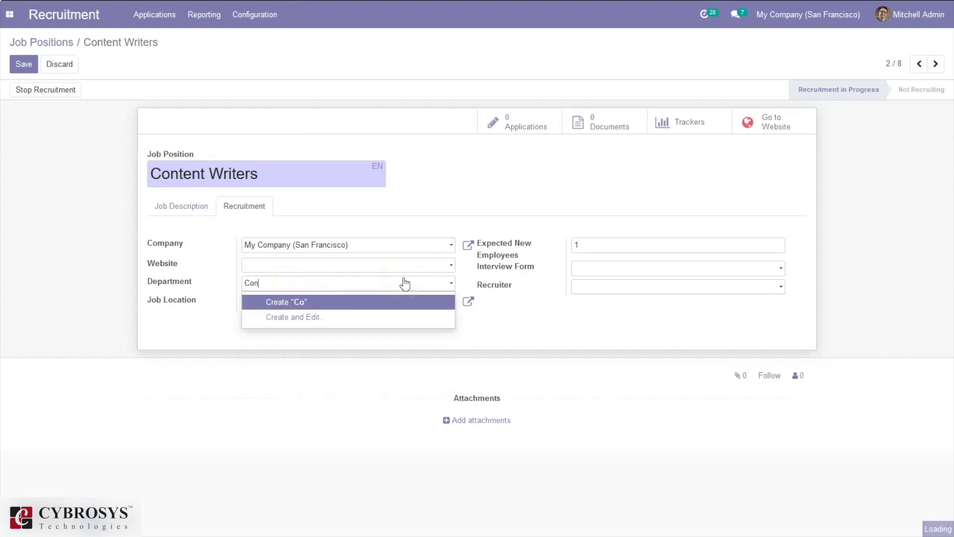
type("tent Writing")
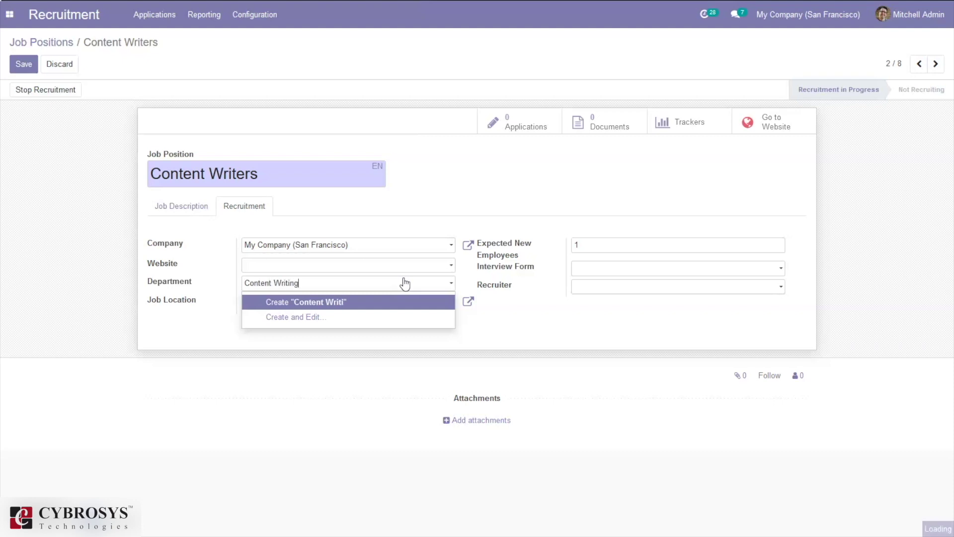
left_click(308, 304)
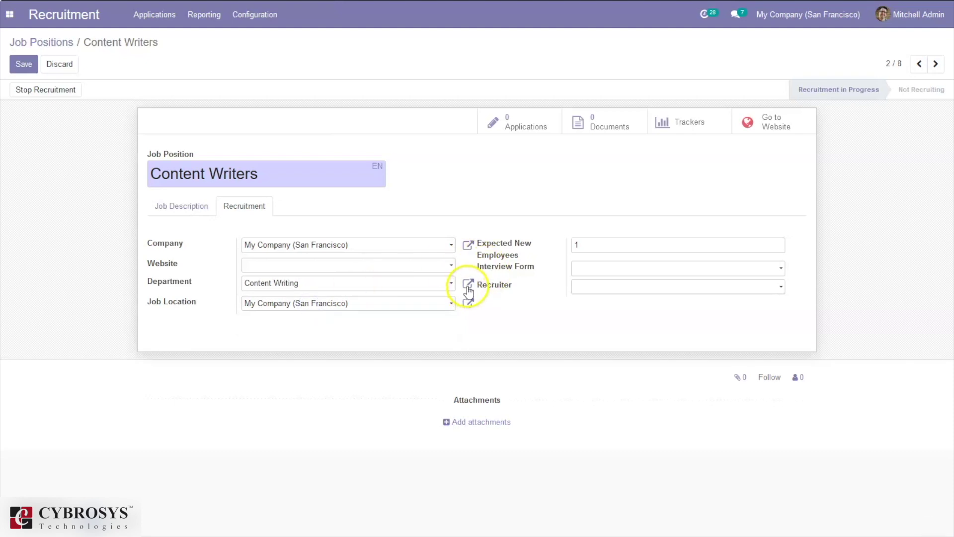
- Assign a manager to the Content Writing department and save it
left_click(467, 286)
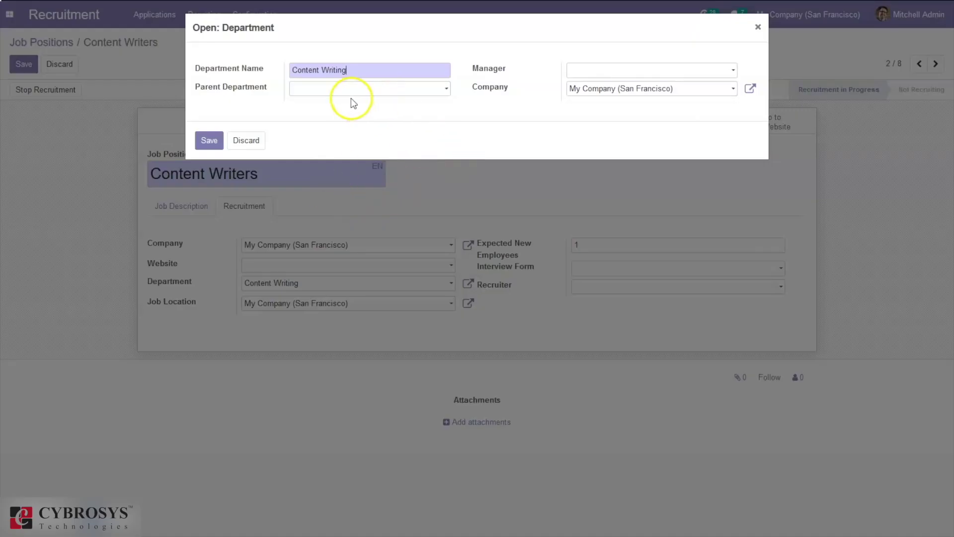
left_click(597, 71)
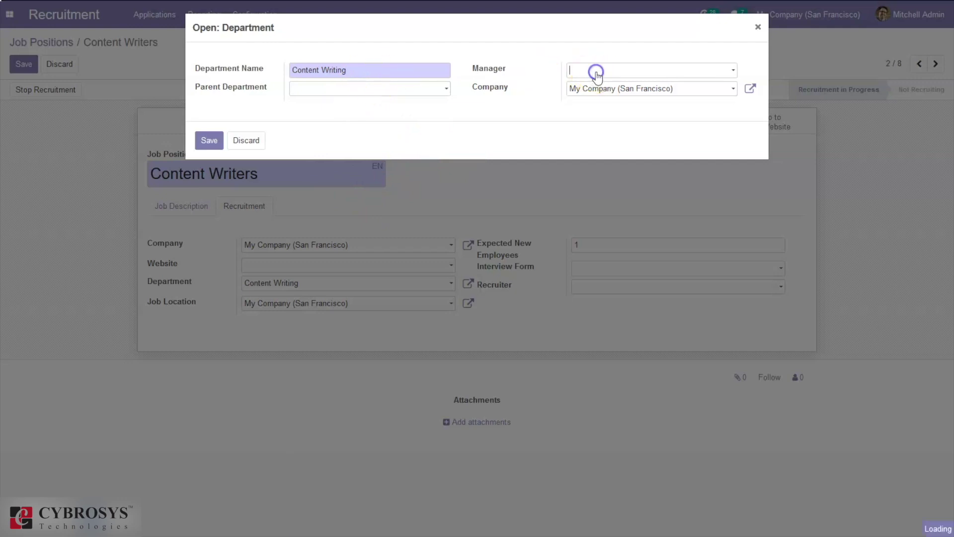
left_click(595, 136)
left_click(208, 143)
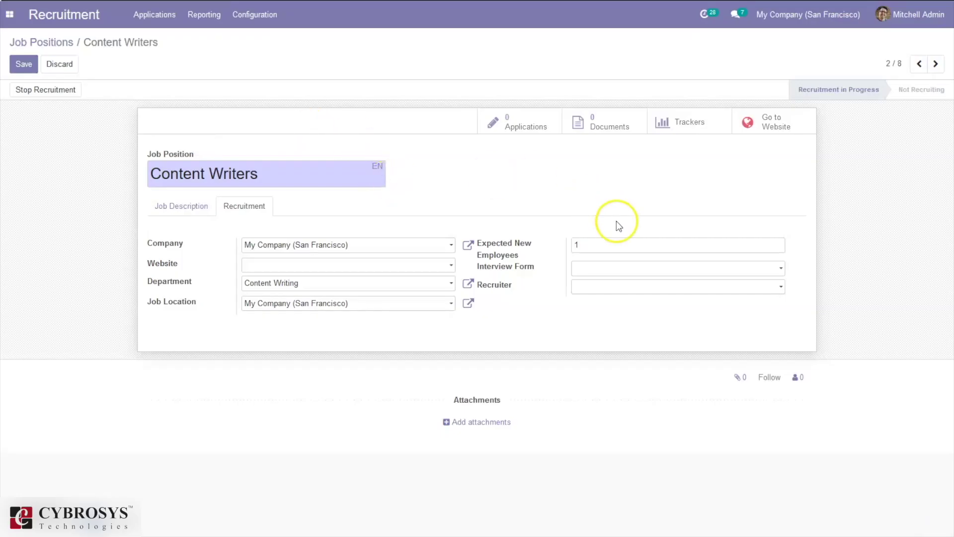
- Set 5 expected new employees, Recruitment Form interview, a recruiter, and save the job
left_click(593, 242)
left_click(587, 267)
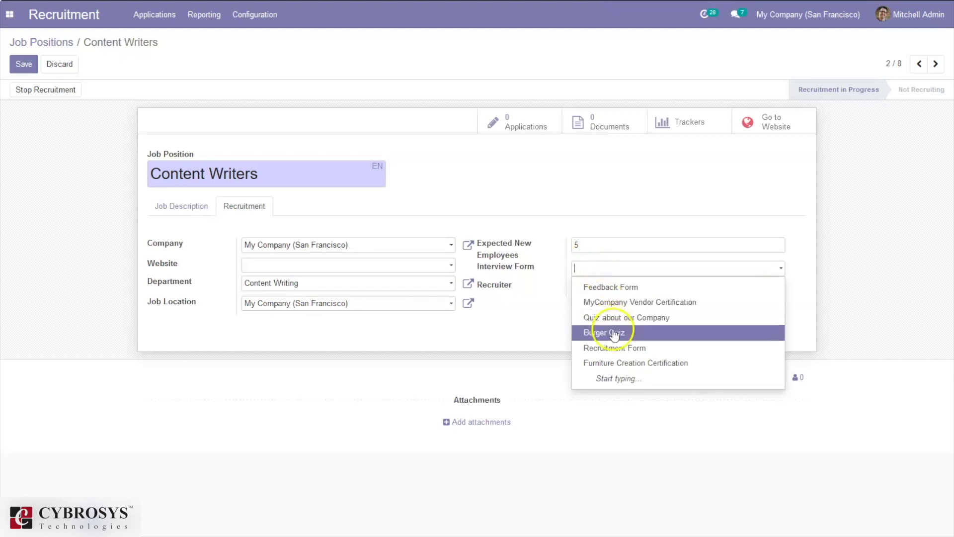
left_click(616, 349)
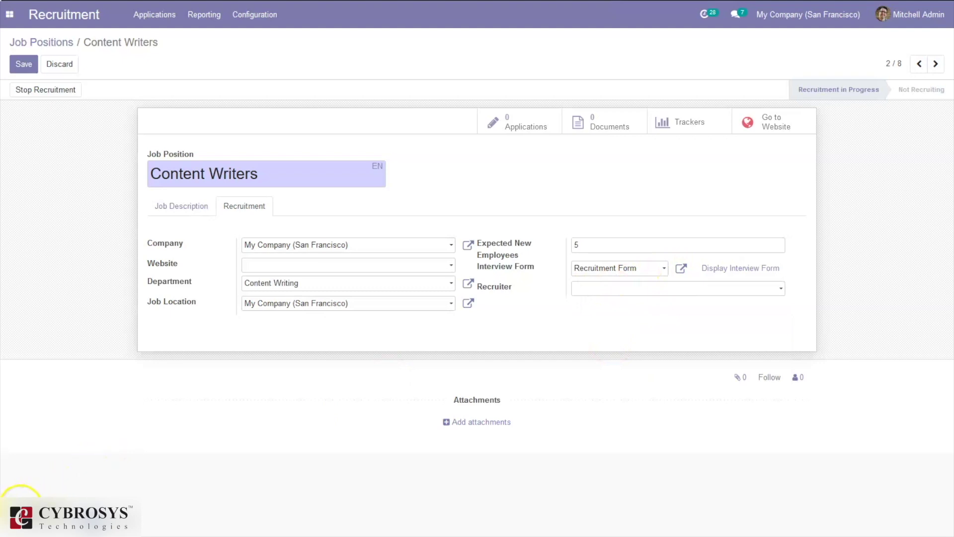
left_click(704, 270)
left_click(710, 267)
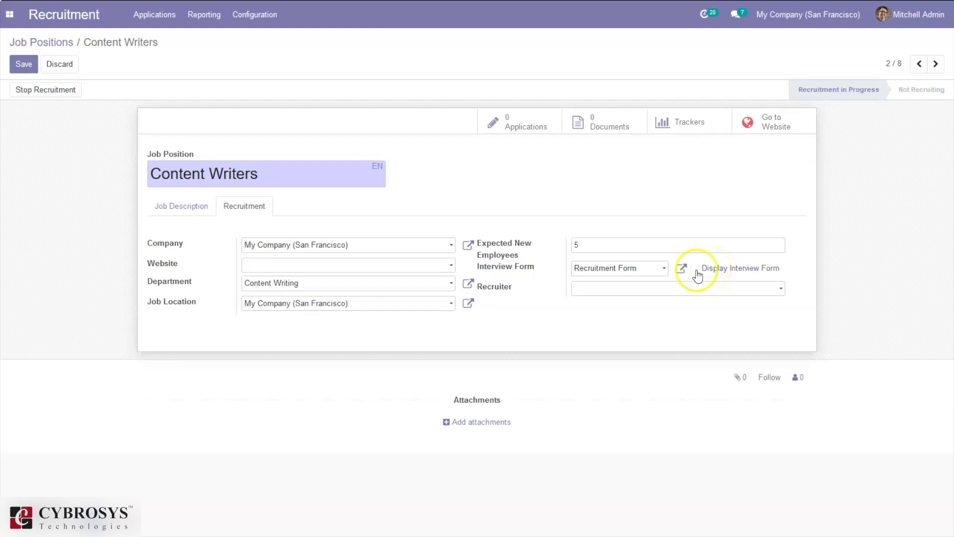
left_click(605, 289)
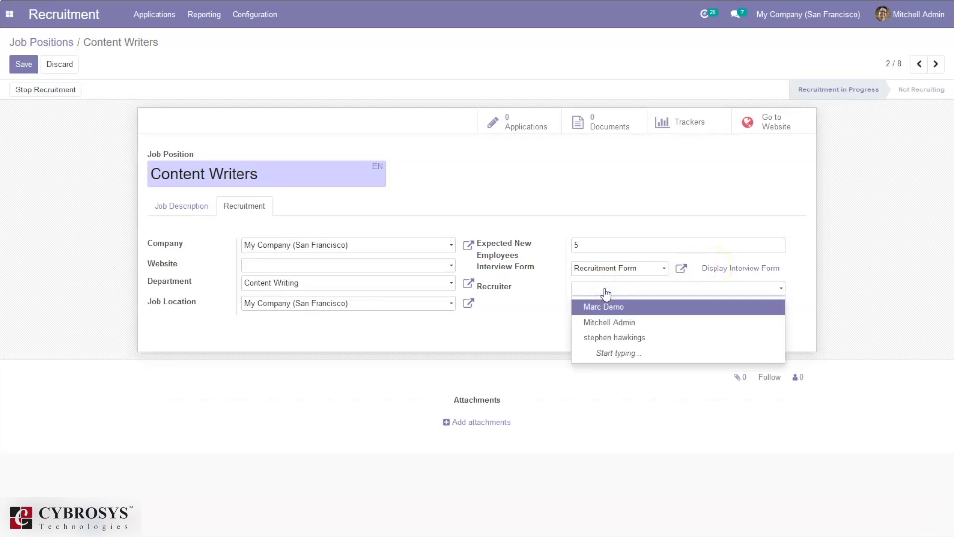
left_click(610, 320)
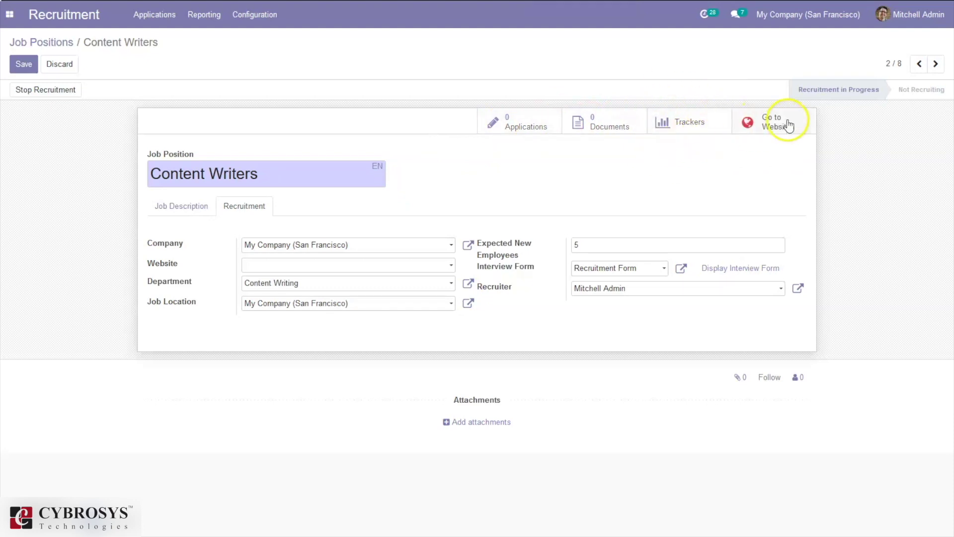
left_click(24, 64)
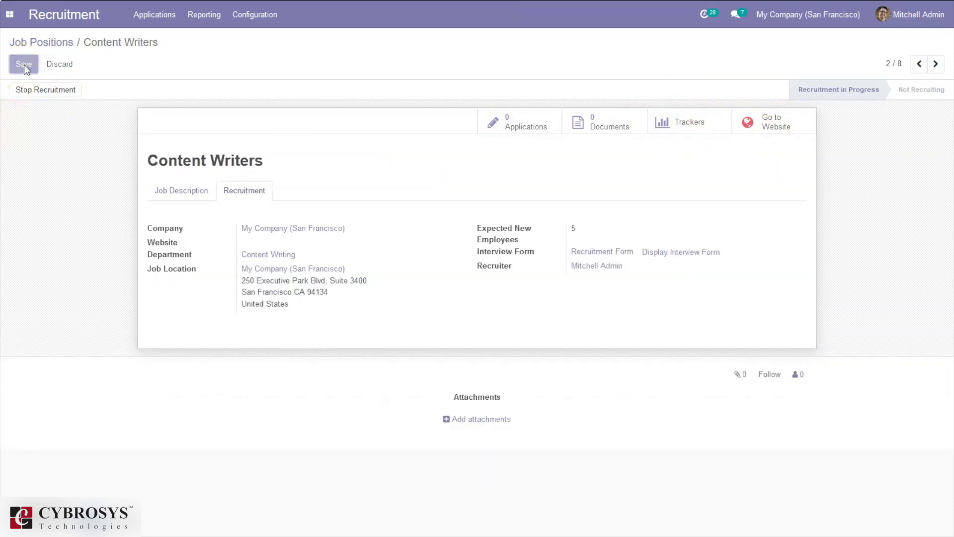
left_click(764, 127)
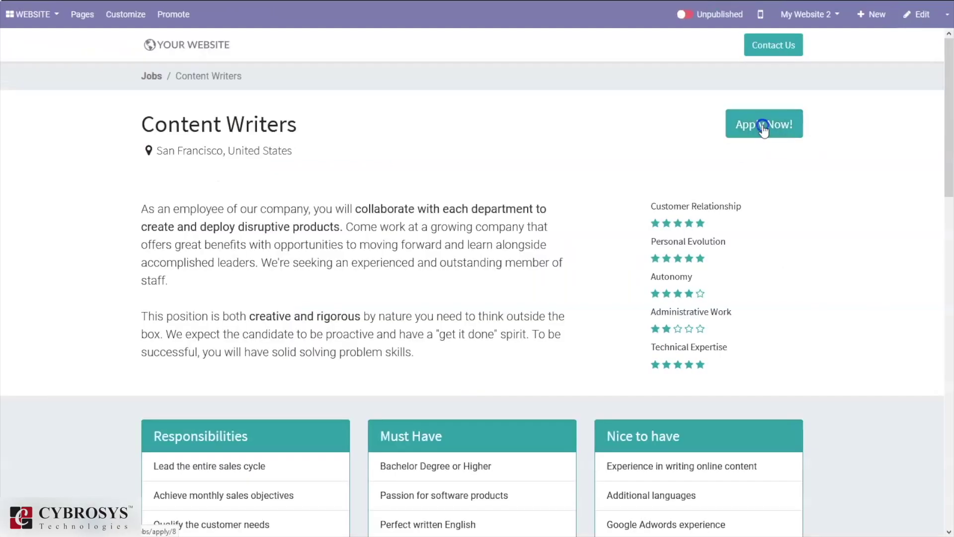
- Preview the Content Writers application form, return, and switch the job page to Published
left_click(762, 127)
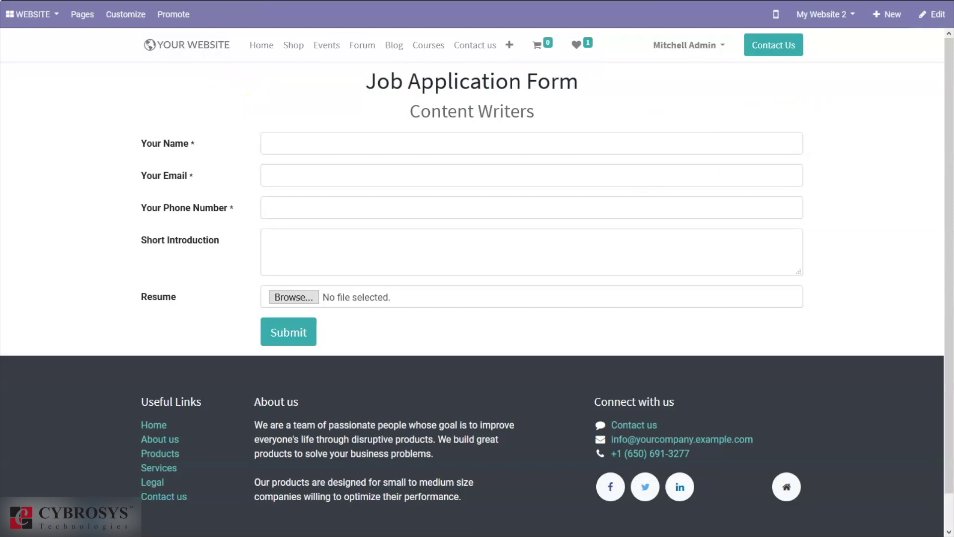
mouse_move(9, 7)
left_click(11, 31)
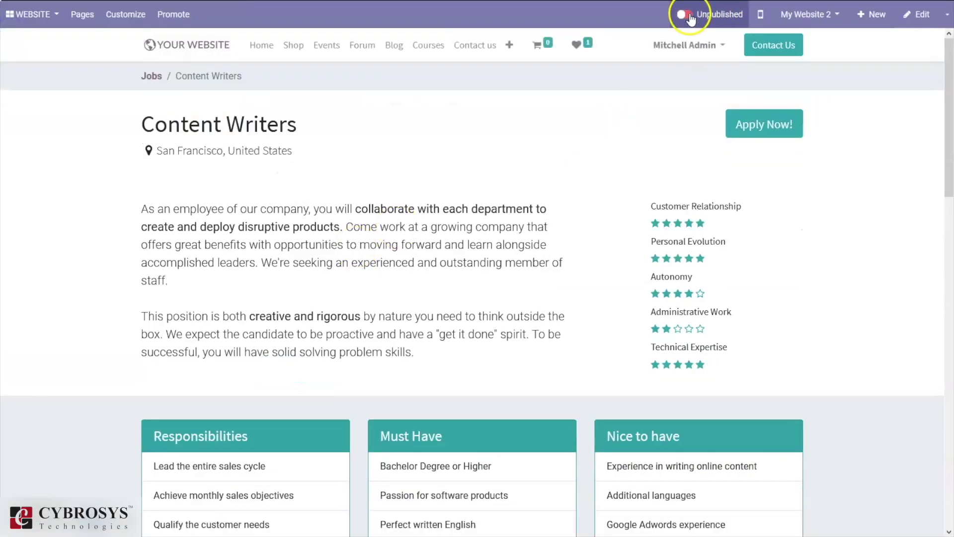
left_click(689, 15)
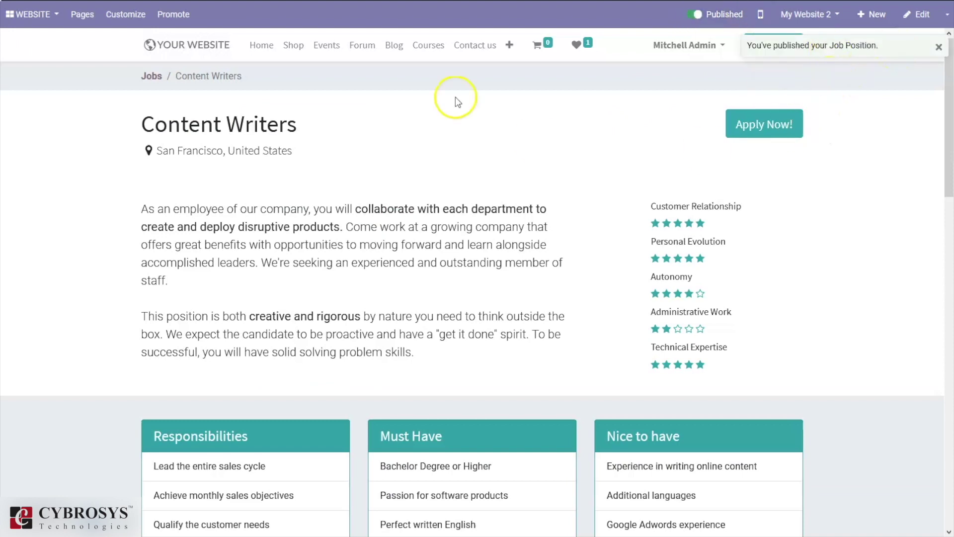
left_click(6, 15)
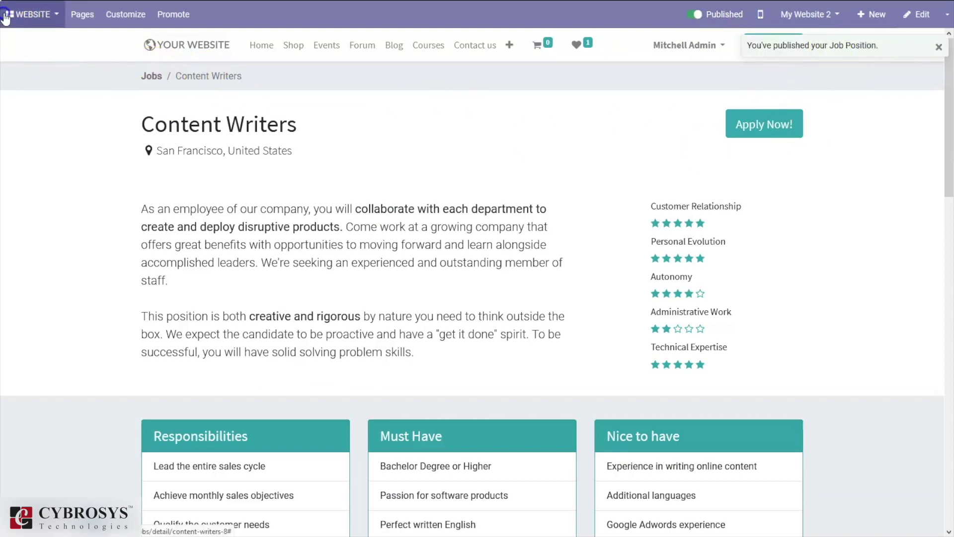
left_click(25, 17)
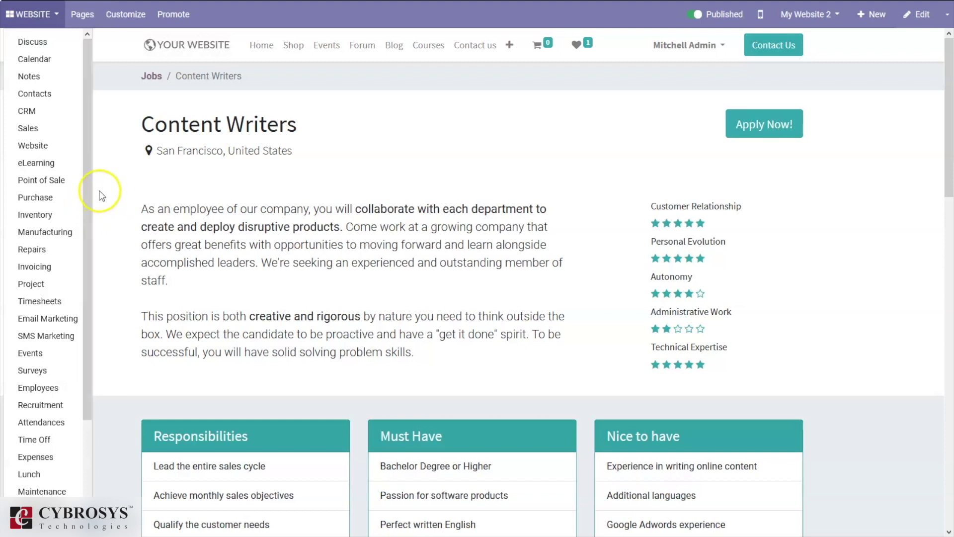
left_click(627, 167)
left_click(763, 125)
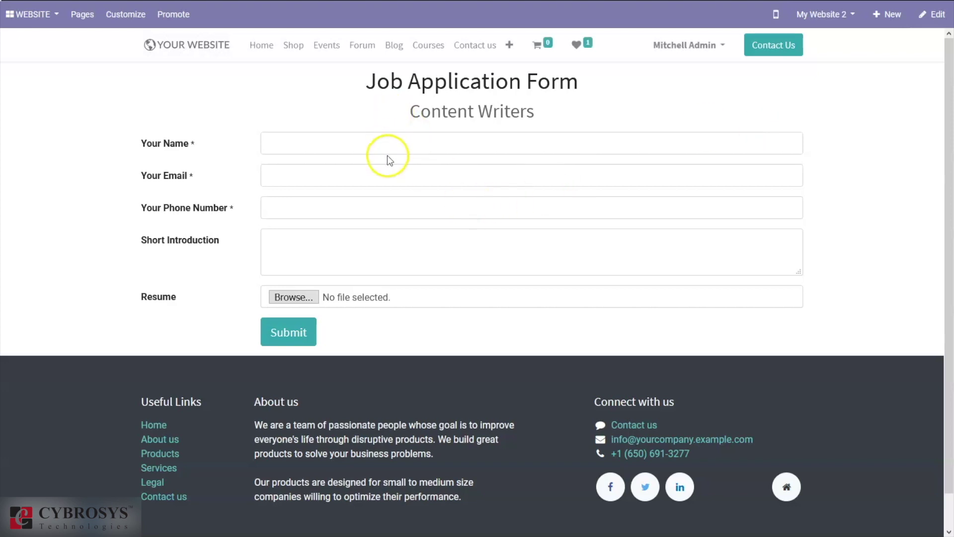
- Fill in the applicant's name, e-mail, phone and short introduction, then submit the application
left_click(364, 140)
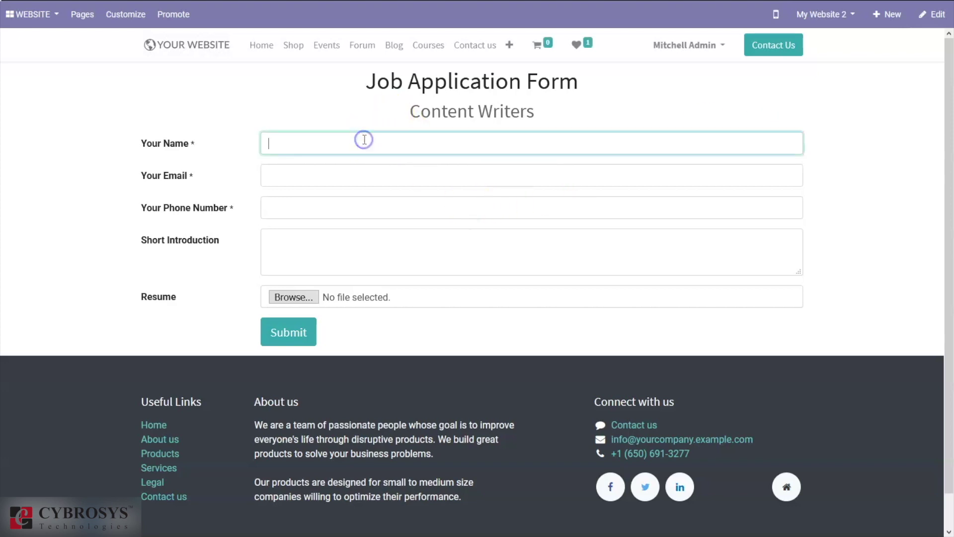
left_click(338, 149)
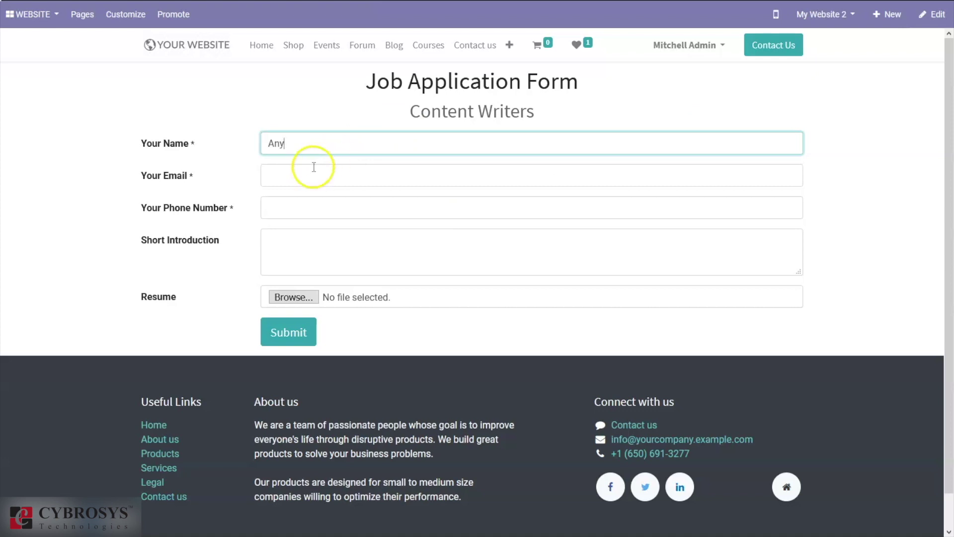
left_click(297, 171)
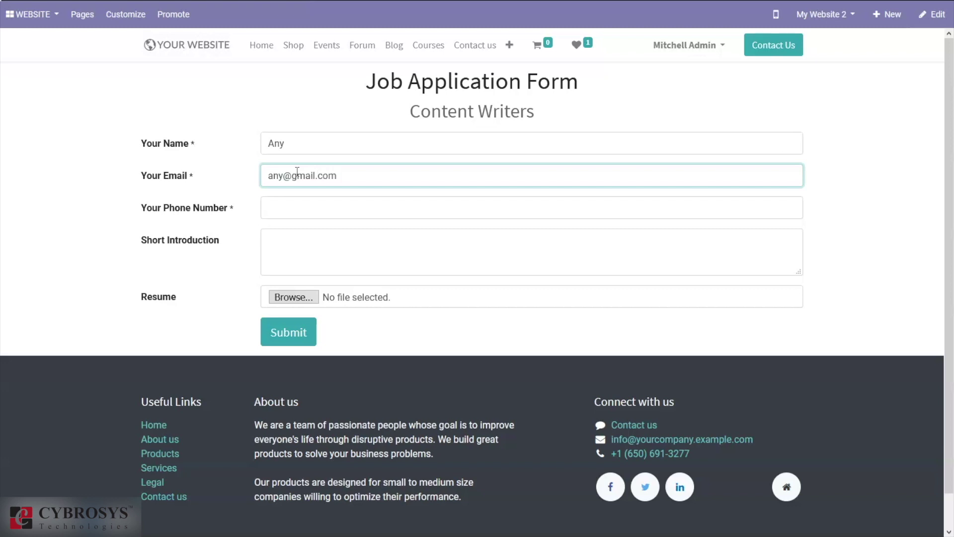
left_click(269, 209)
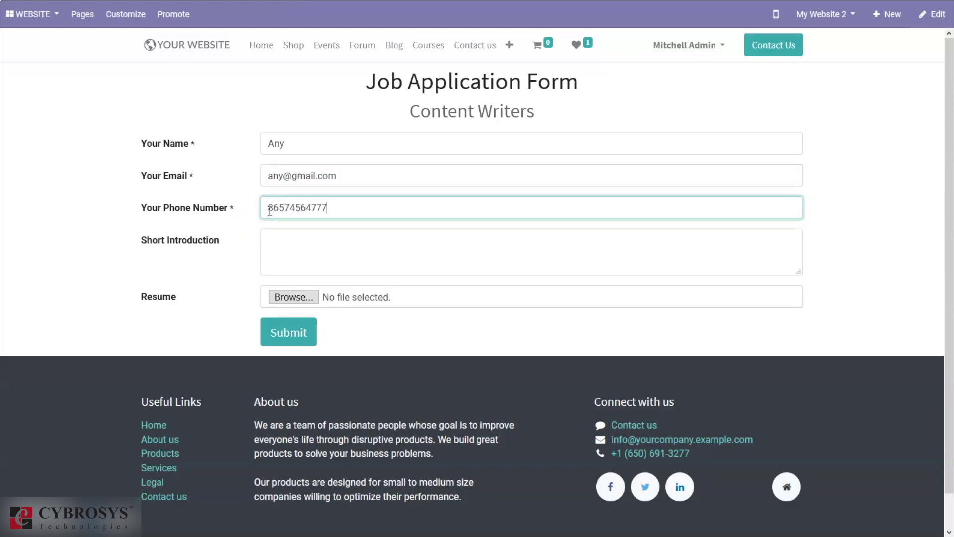
left_click(314, 266)
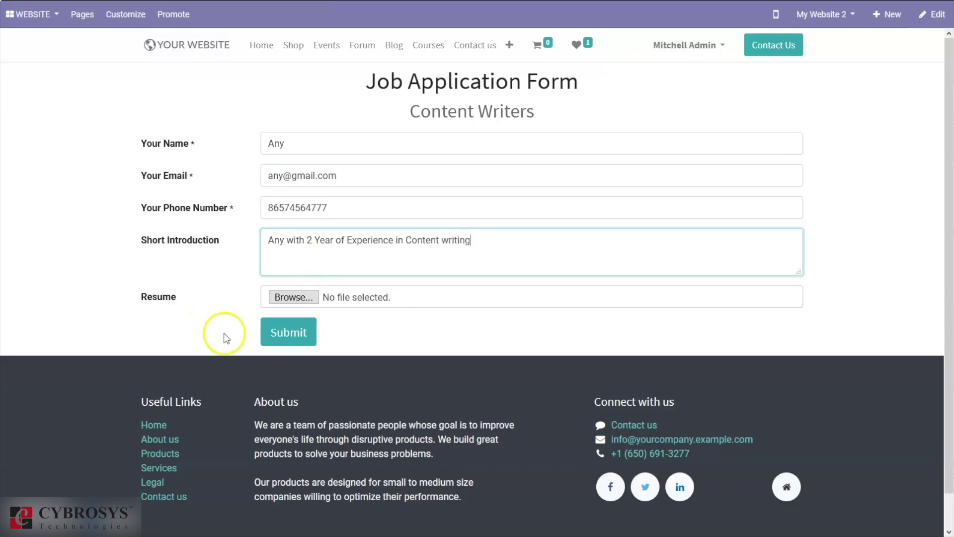
left_click(278, 328)
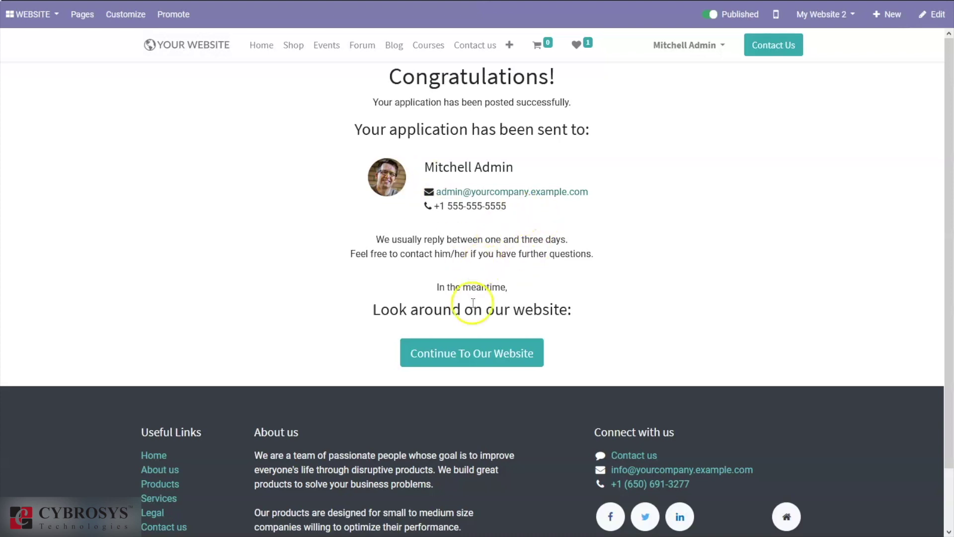
- Switch to Recruitment and open the Content Writers card's '1 Applications' pipeline
left_click(13, 24)
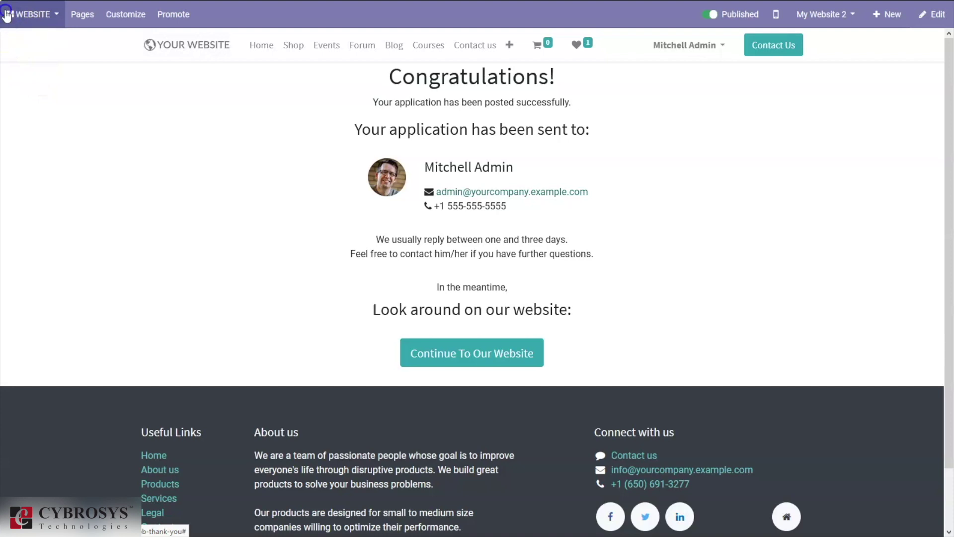
left_click(18, 12)
left_click(19, 15)
left_click(19, 15)
left_click(19, 15)
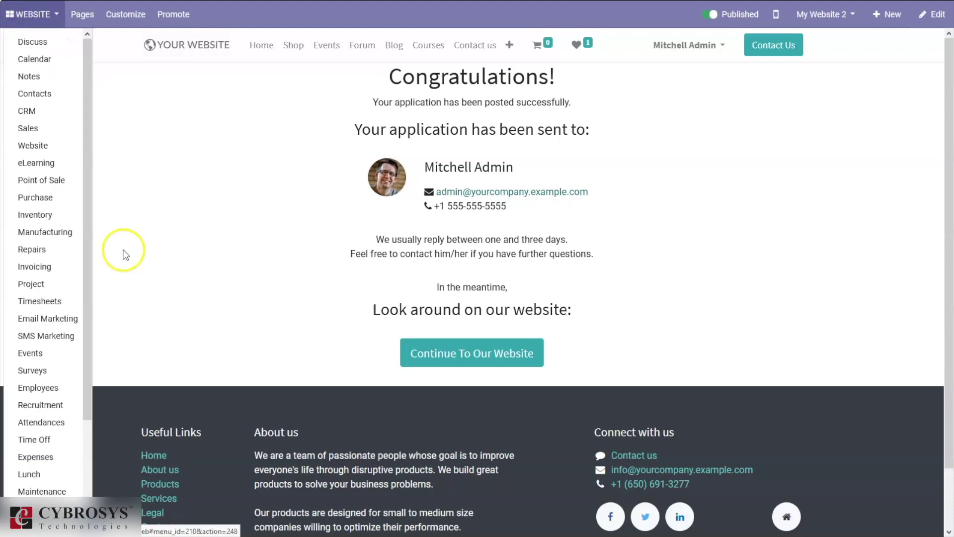
left_click(55, 404)
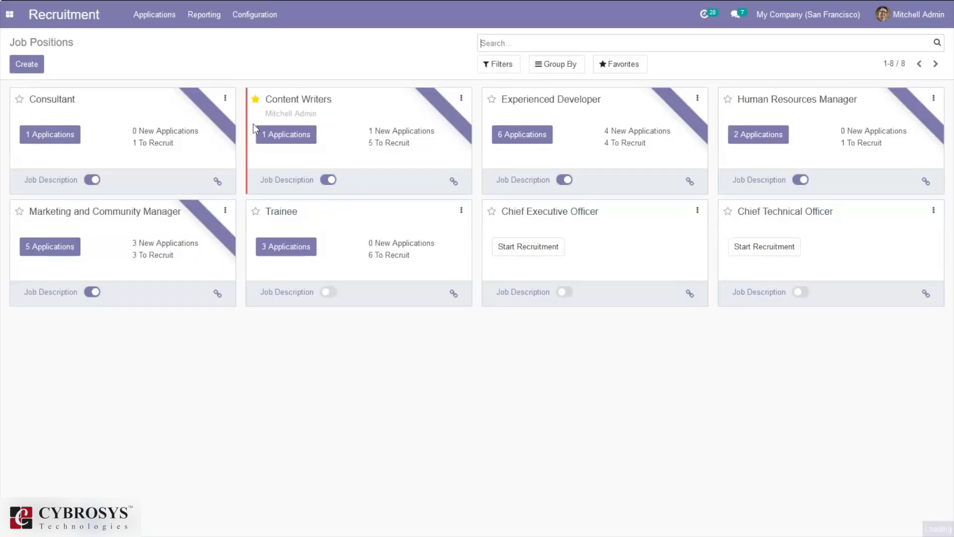
left_click(289, 141)
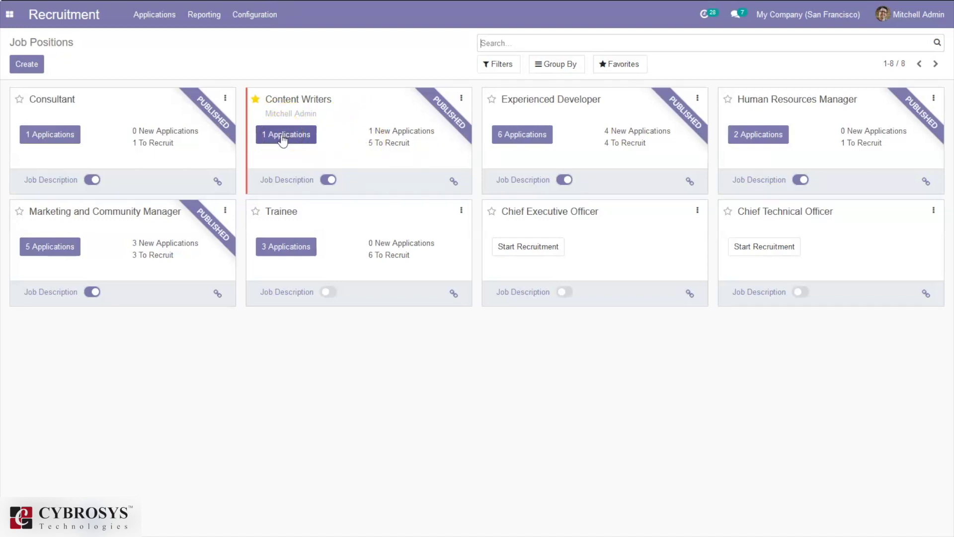
left_click(281, 137)
left_click(284, 138)
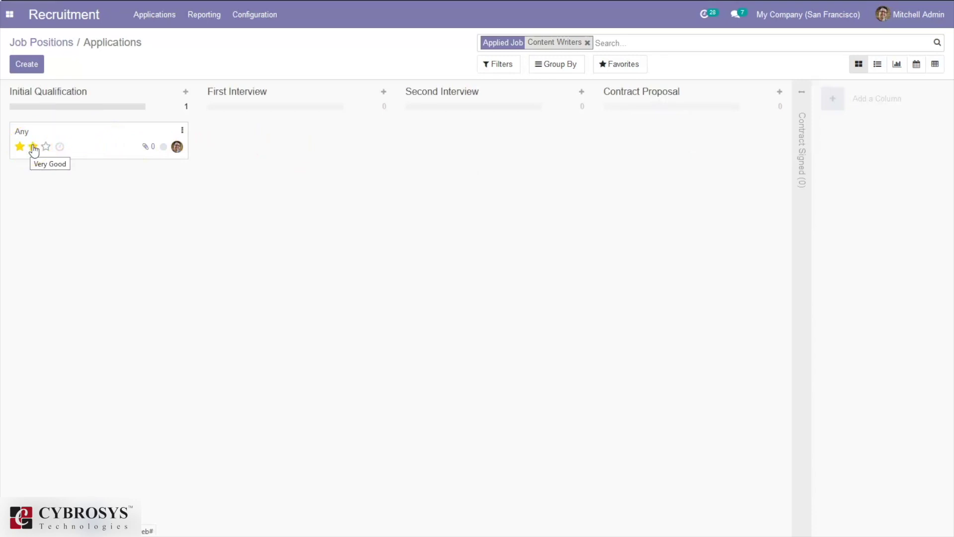
- Mark the lone Content Writers applicant with two priority stars (Very Good)
left_click(33, 147)
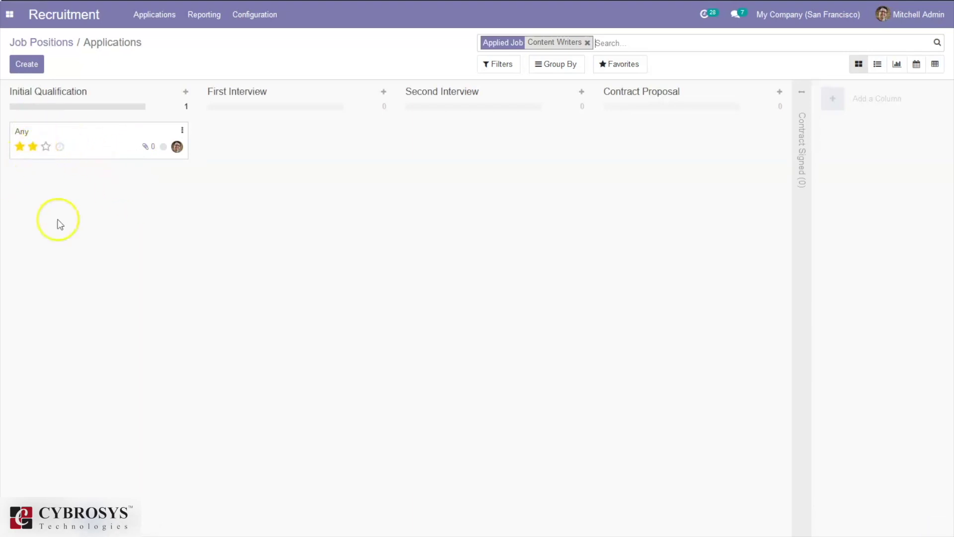
- Drag Any's card through First Interview and Second Interview into Contract Proposal
left_click_drag(102, 141, 302, 133)
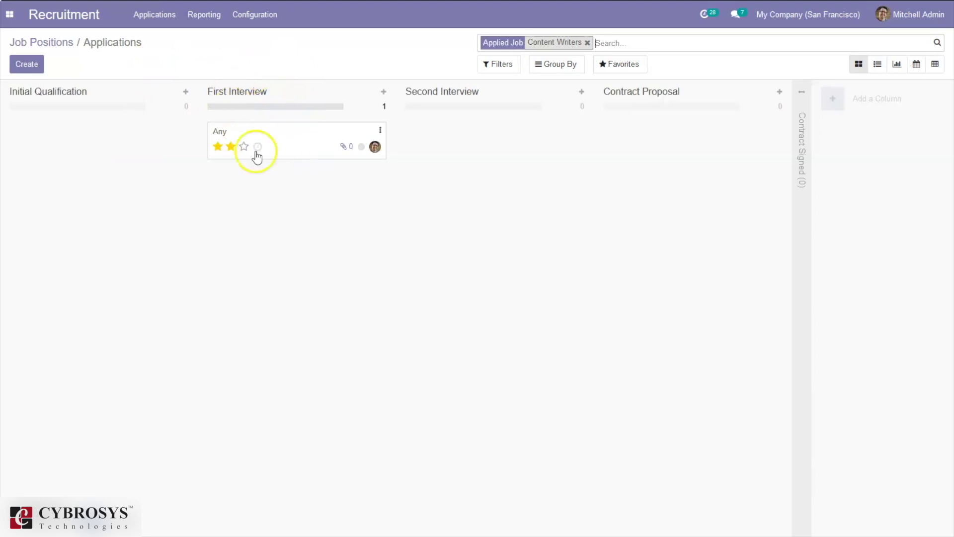
left_click_drag(283, 133, 461, 114)
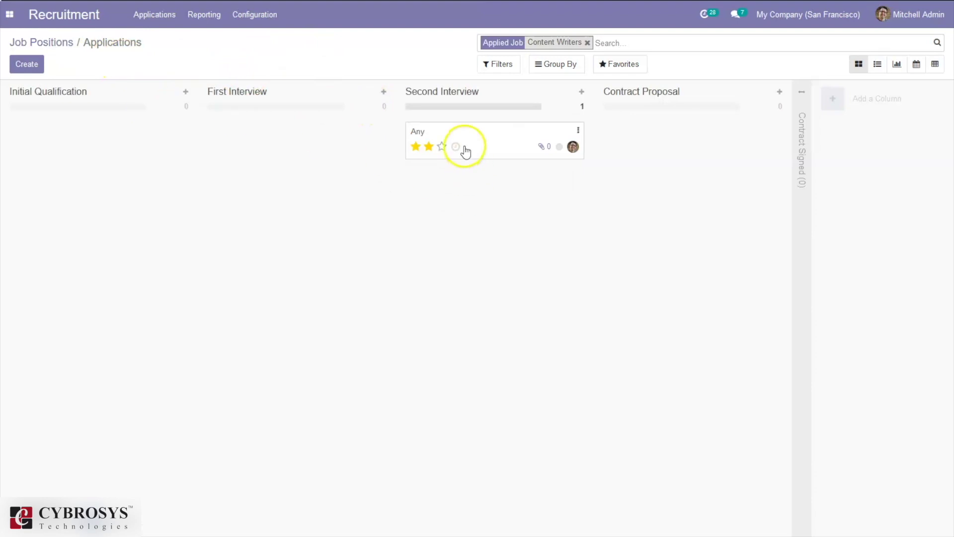
left_click_drag(492, 148, 683, 128)
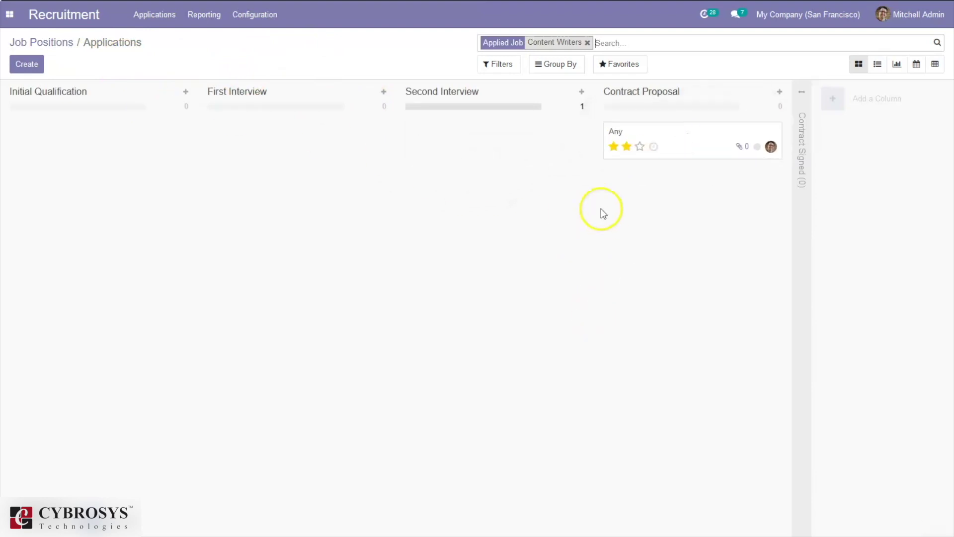
- Unfold the Contract Signed stage, drop Any's card there, and open the application
left_click(798, 153)
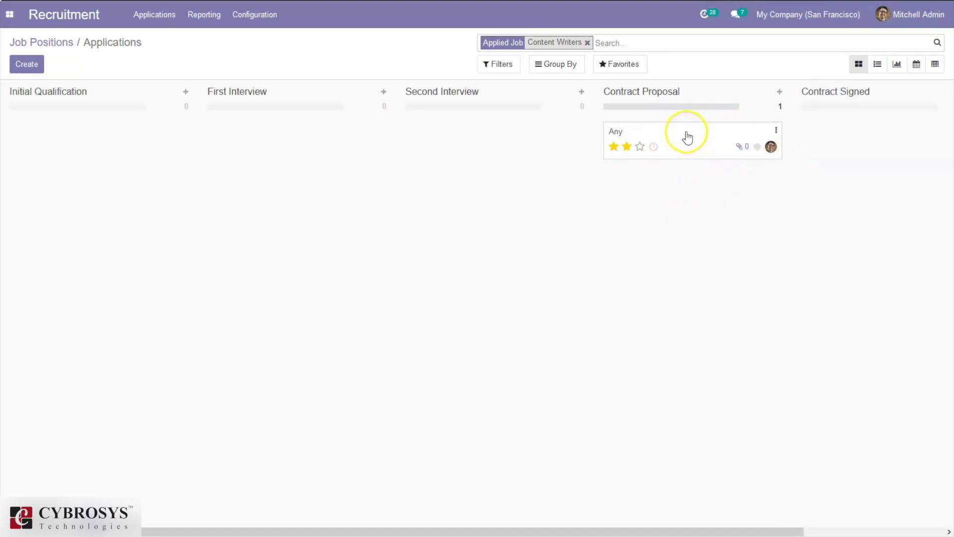
left_click(700, 145)
left_click_drag(700, 145, 867, 128)
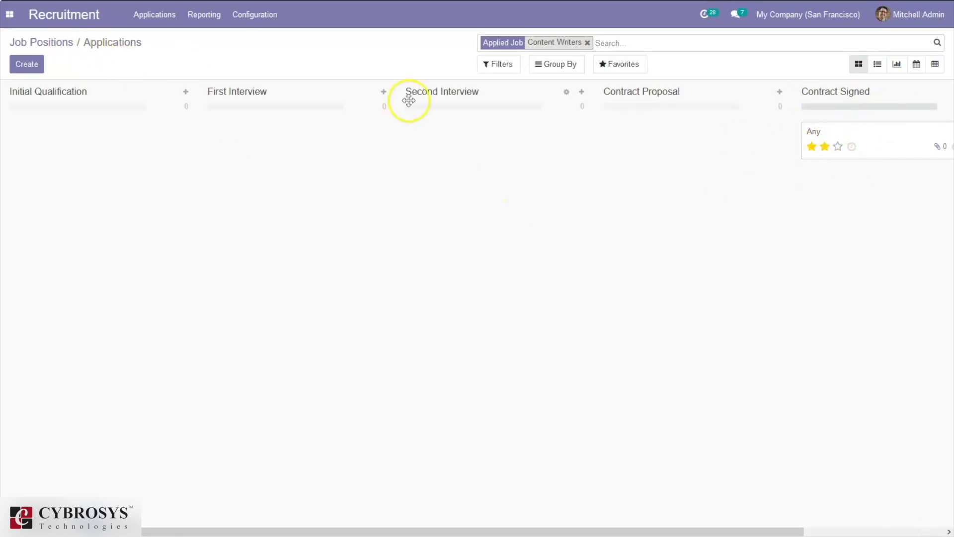
left_click(860, 129)
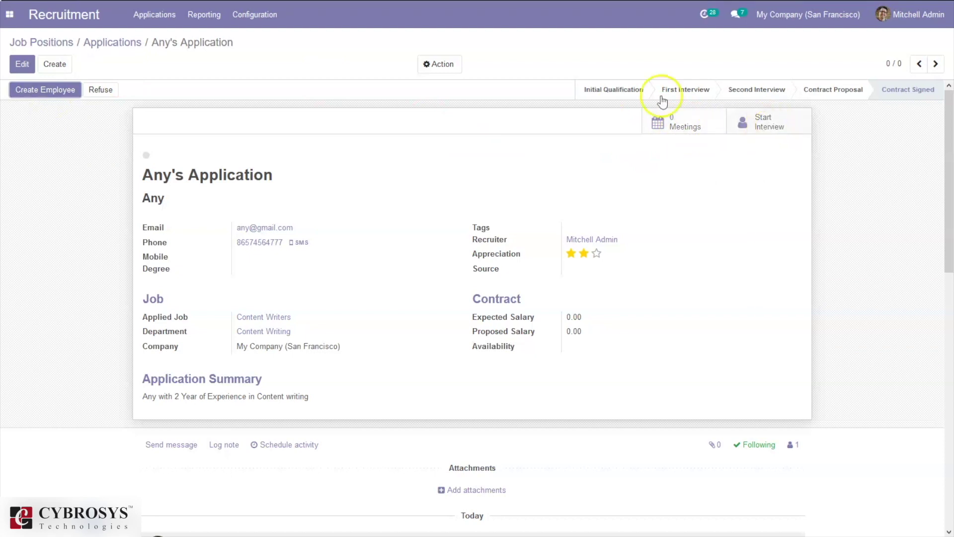
- Create an employee record from Any's Content Writers application
left_click(50, 93)
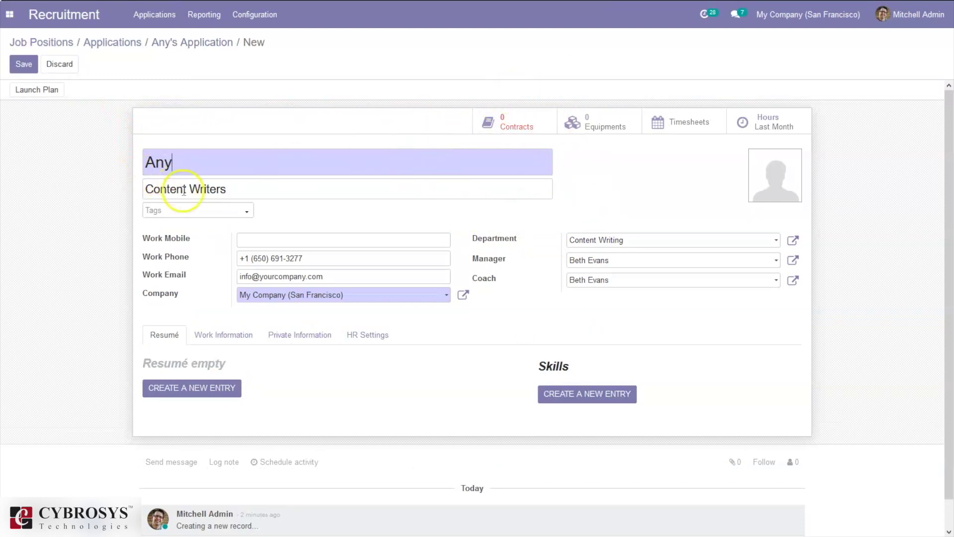
- Check the tags, Work Information, Private Information and HR Settings, then save the employee
left_click(172, 211)
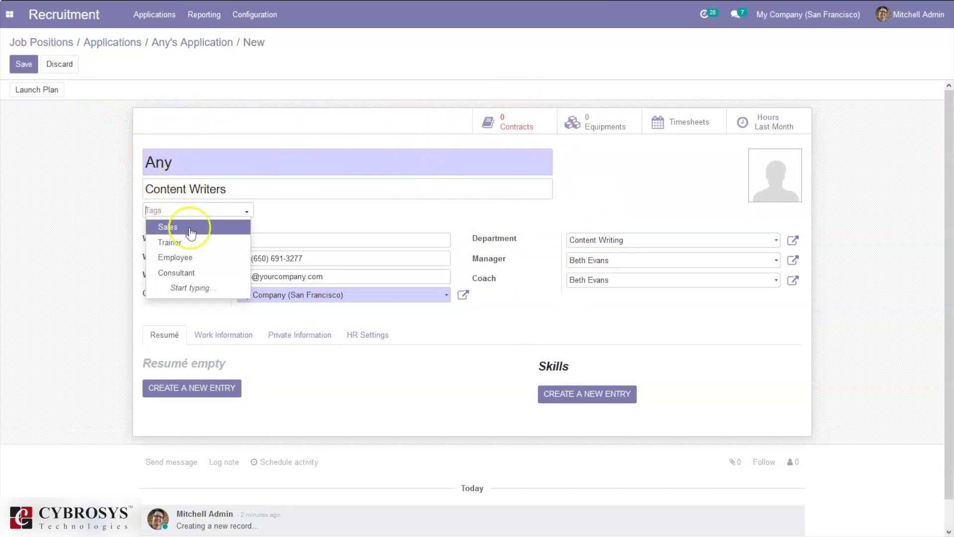
left_click(315, 210)
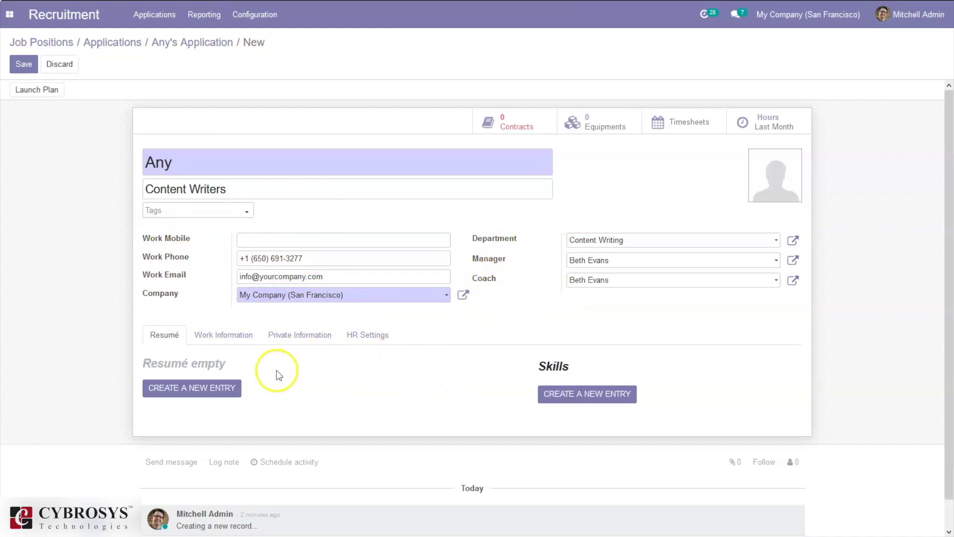
left_click(220, 337)
left_click(297, 335)
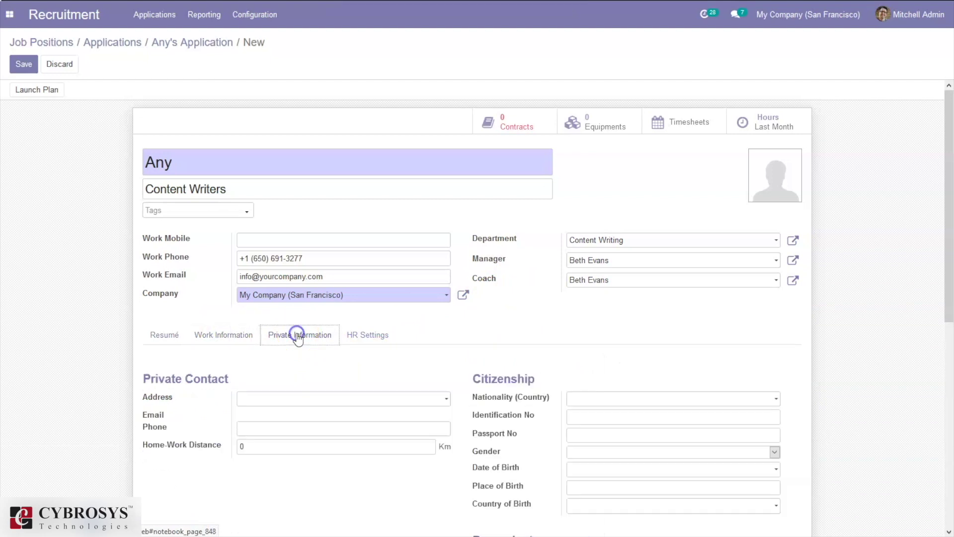
left_click(374, 340)
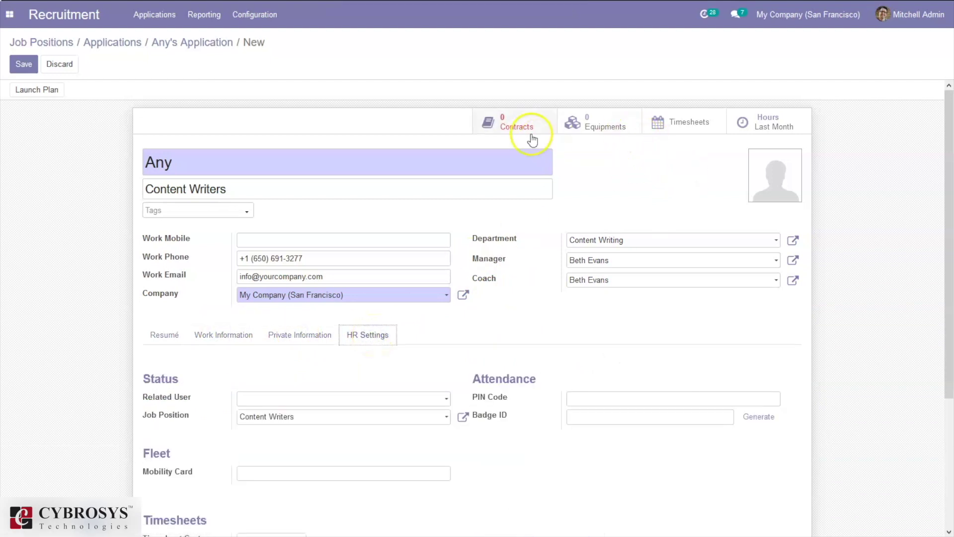
left_click(23, 63)
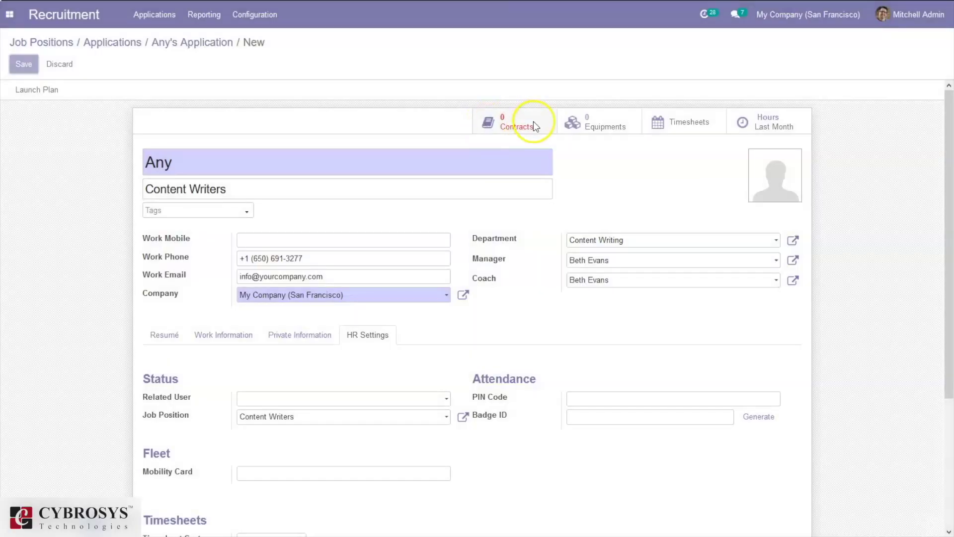
- Look at the new employee's contracts, then head back toward Any's application
left_click(532, 119)
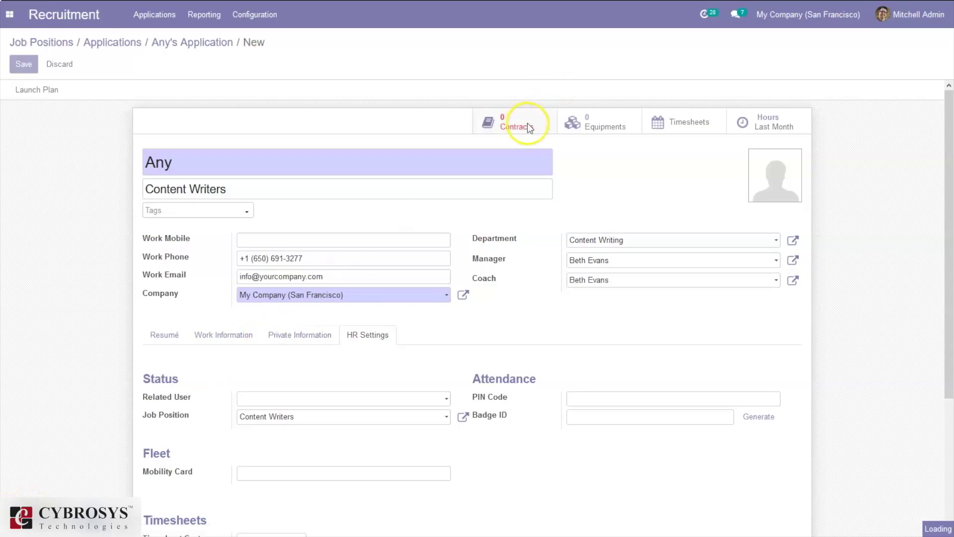
left_click(528, 123)
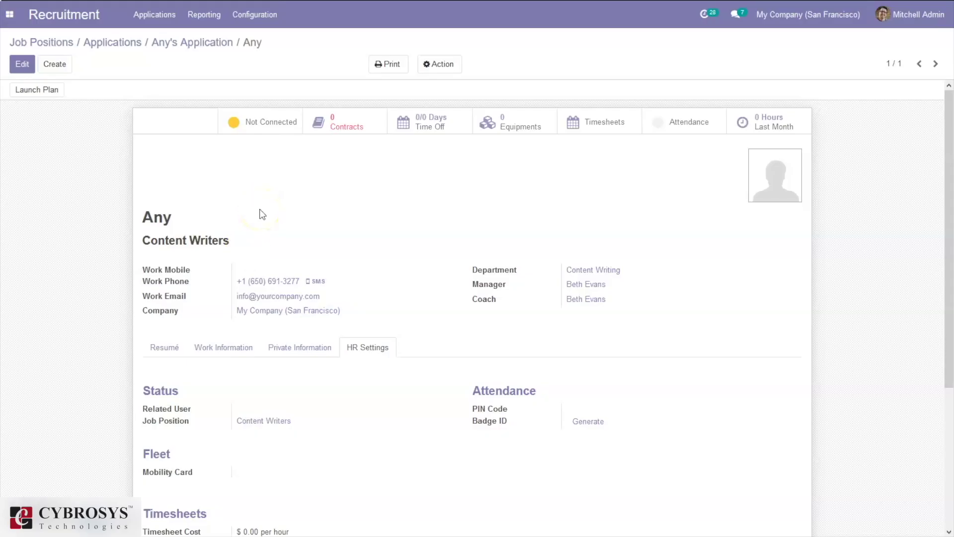
left_click(177, 49)
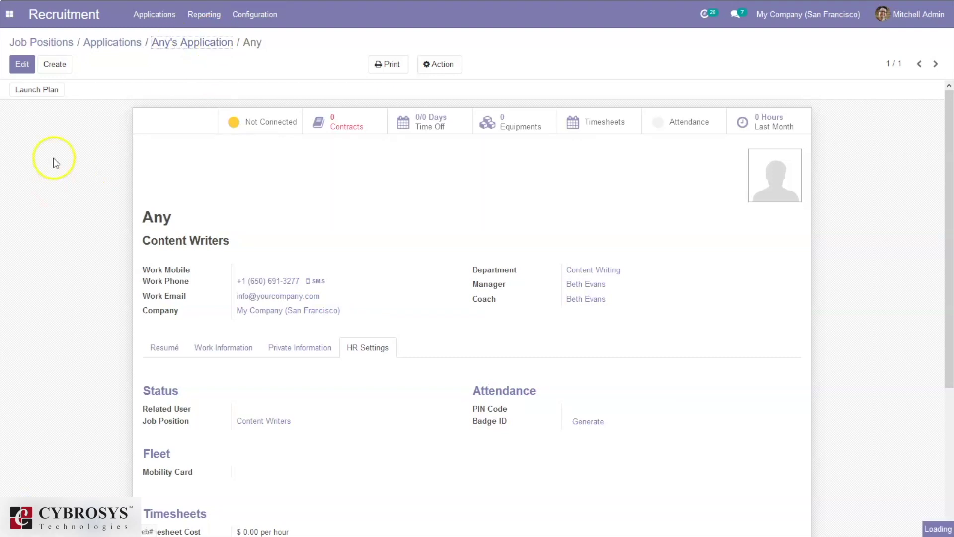
left_click(182, 54)
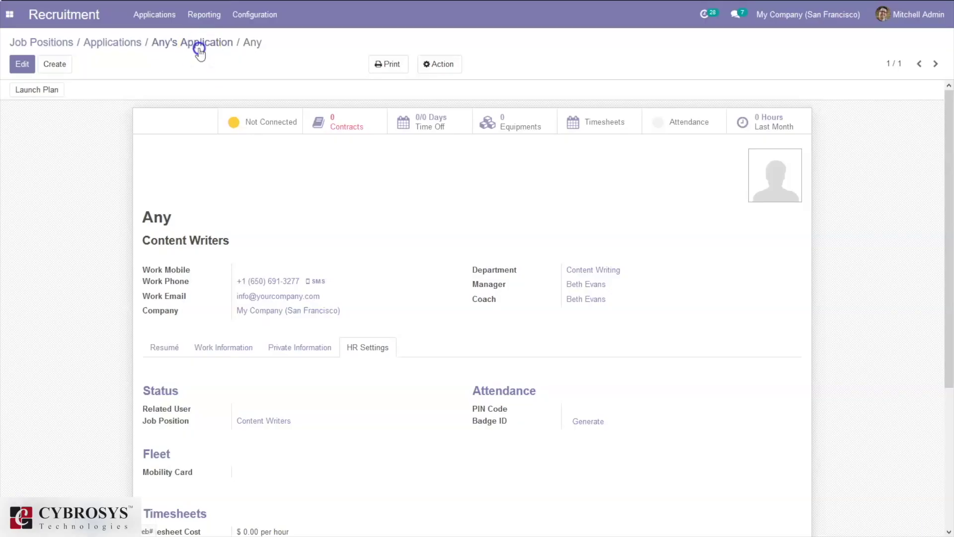
- Go back through Any's application and Applications to Job Positions, then show the Configuration menu
left_click(199, 50)
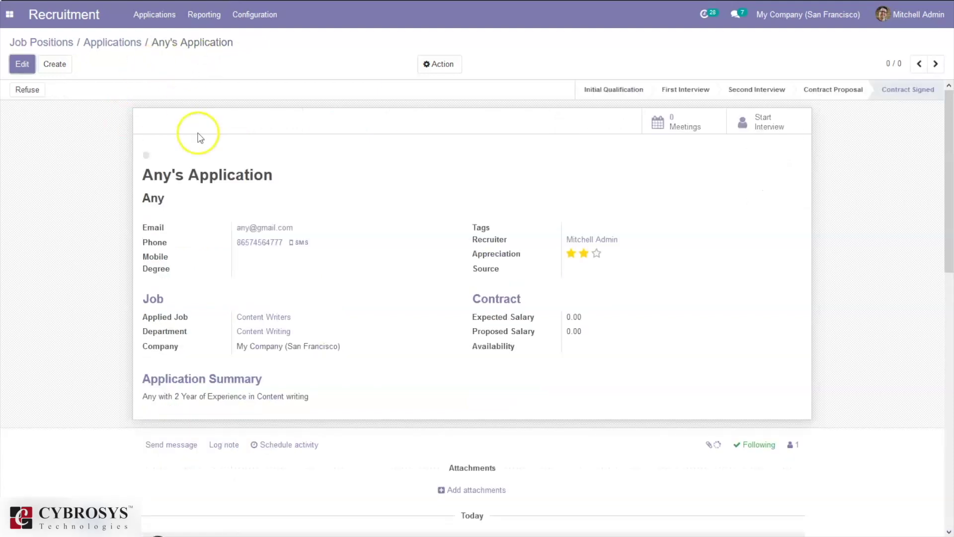
left_click(117, 45)
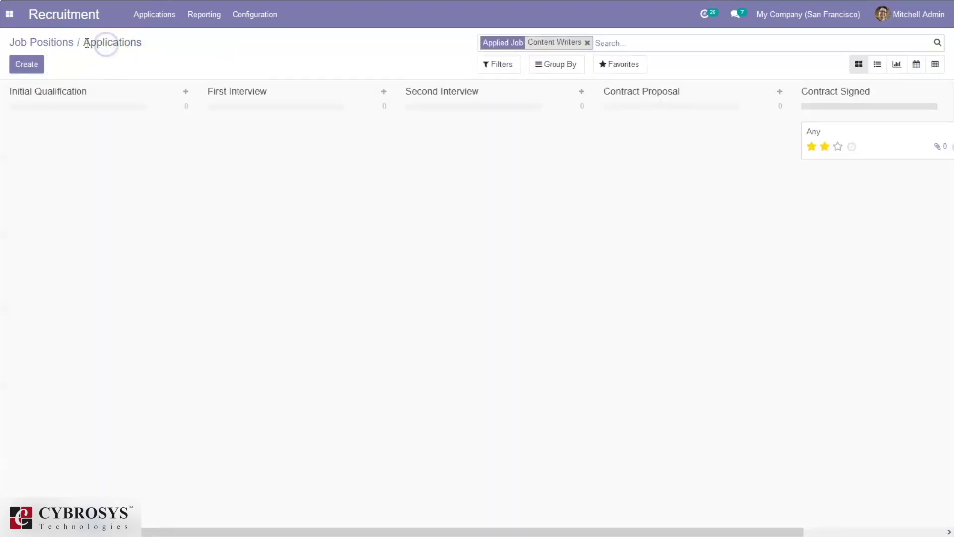
left_click(71, 46)
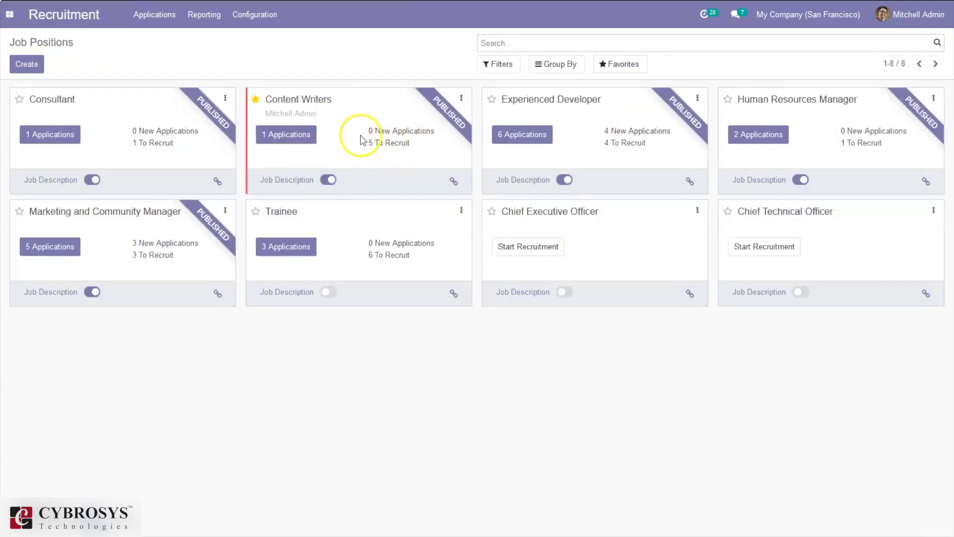
left_click(252, 11)
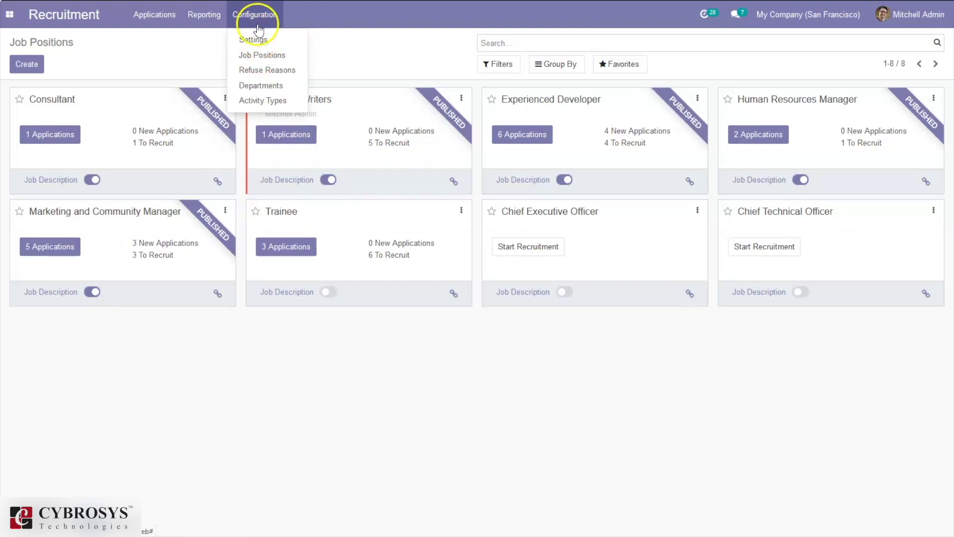
- Follow Recruitment Settings' Interview Forms link to the Surveys kanban grouped by state
left_click(258, 41)
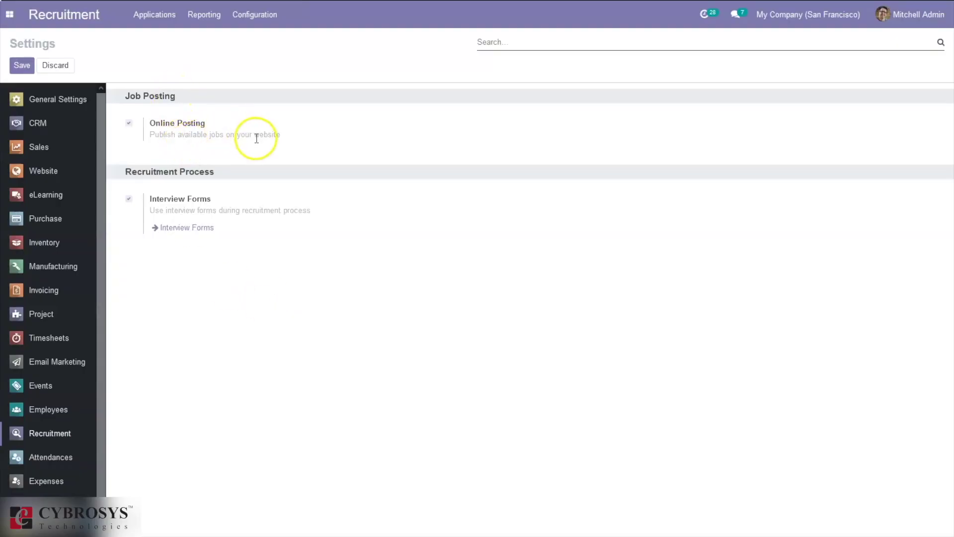
mouse_move(160, 216)
mouse_move(251, 232)
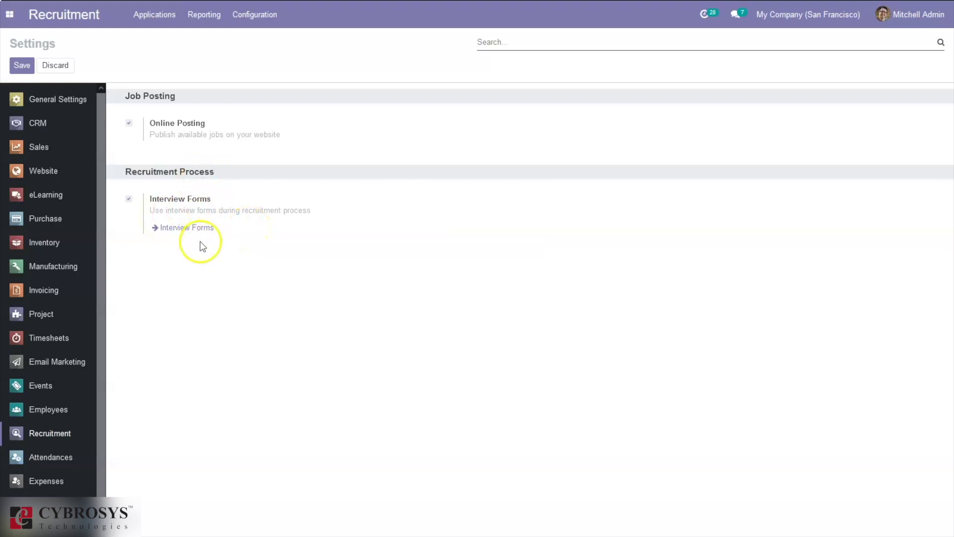
left_click(181, 233)
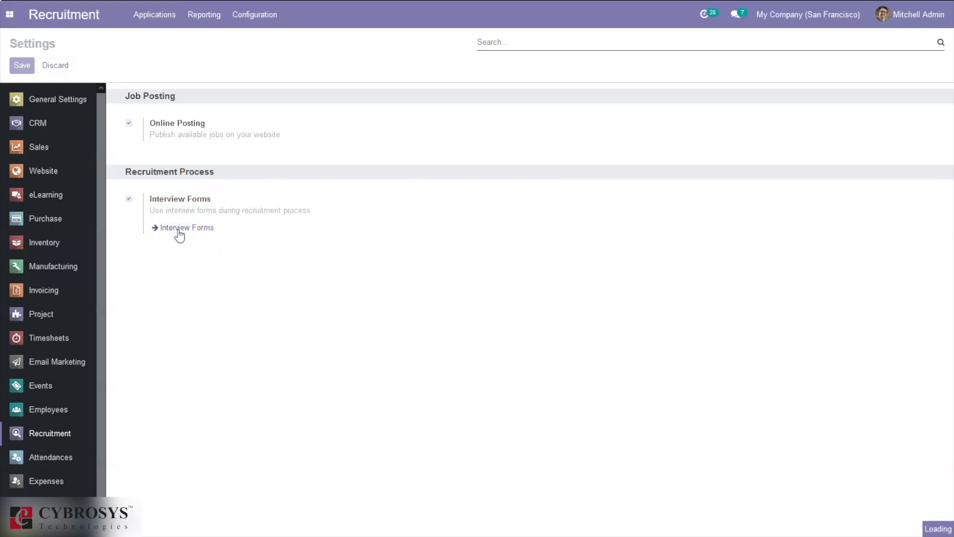
left_click(178, 232)
left_click(177, 233)
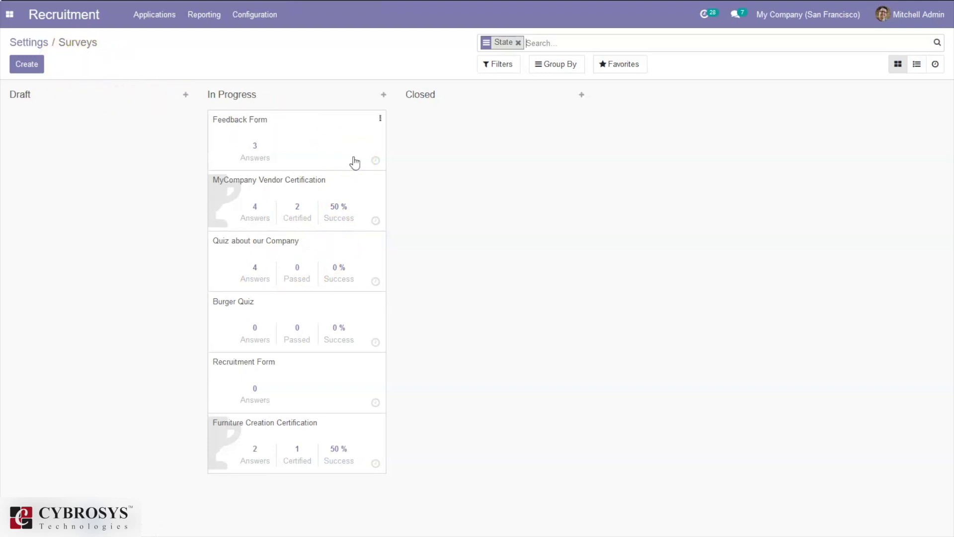
left_click(114, 124)
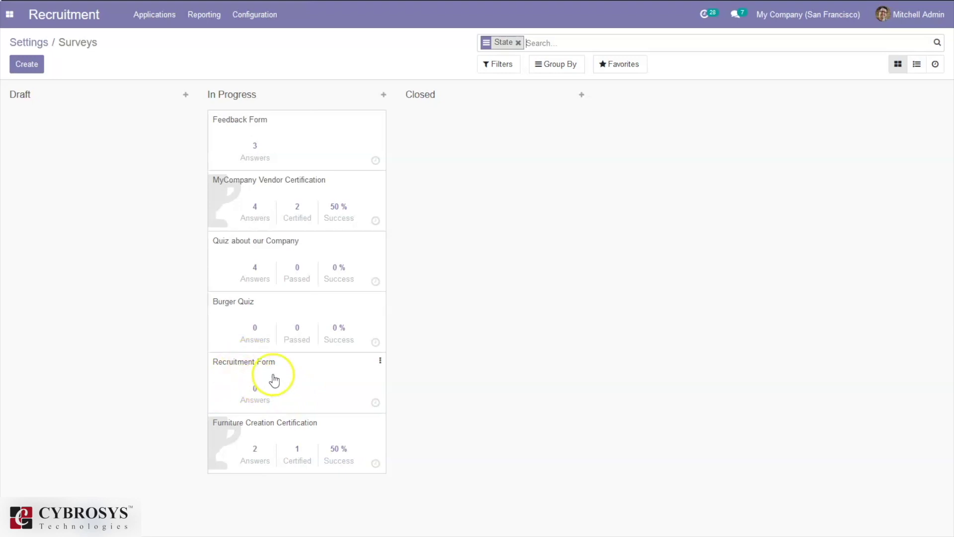
left_click(242, 21)
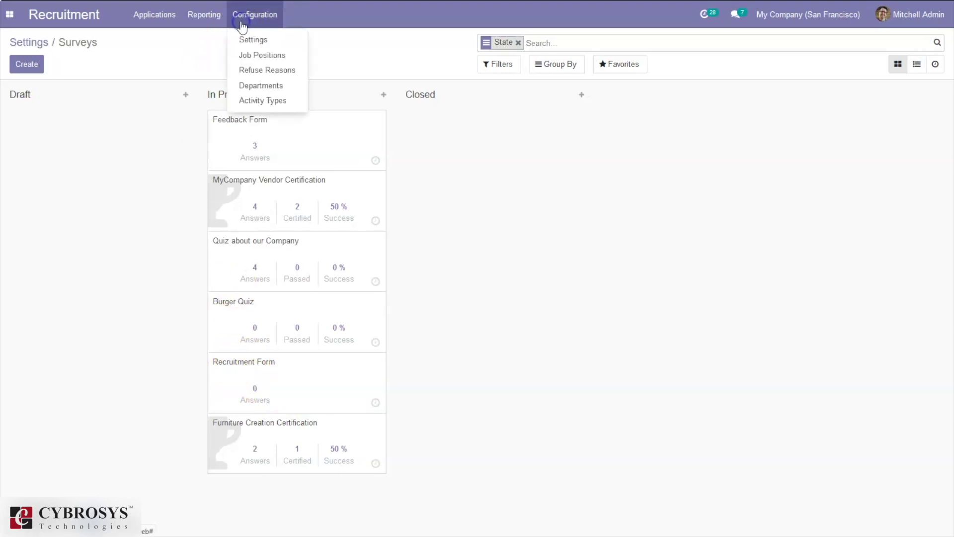
- View the Refuse Reasons and Departments lists, then the Activity Types list
left_click(252, 68)
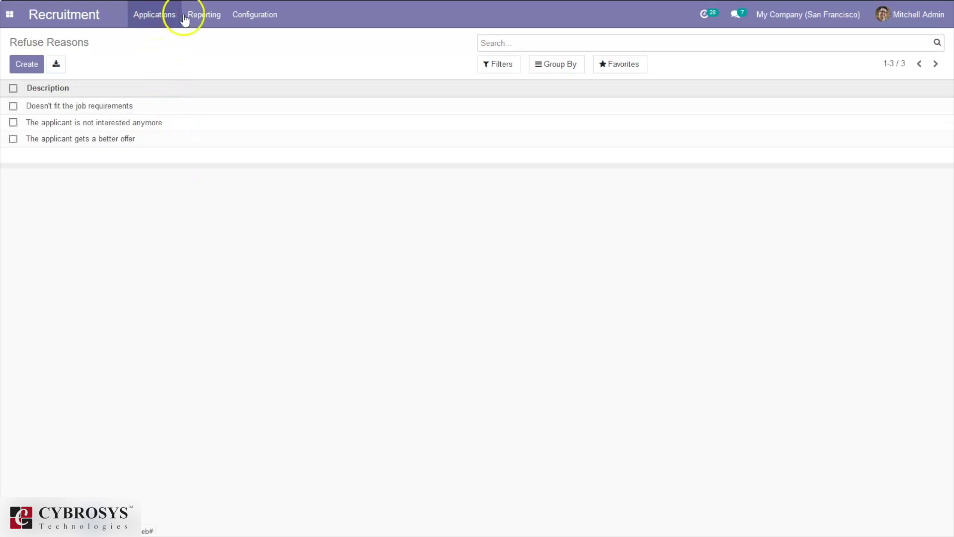
left_click(246, 11)
left_click(260, 88)
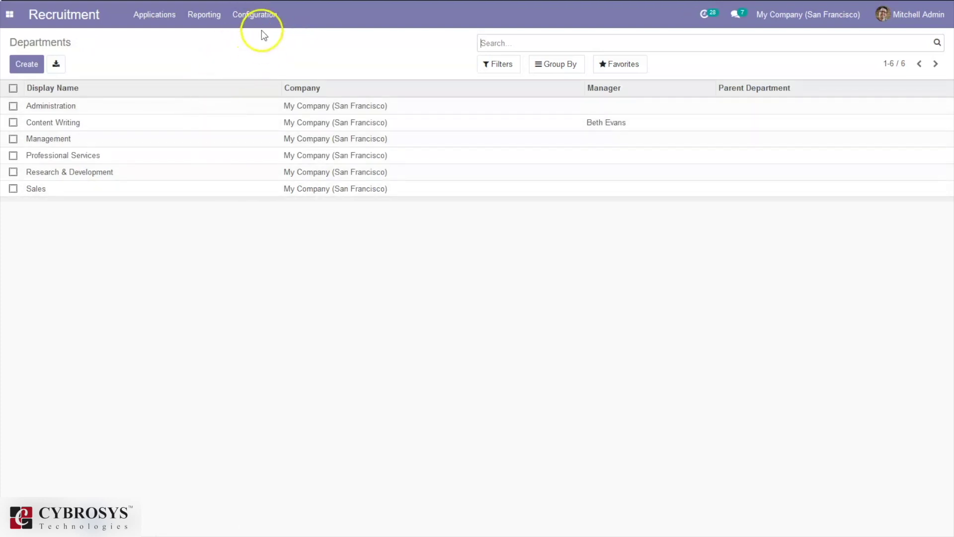
left_click(258, 16)
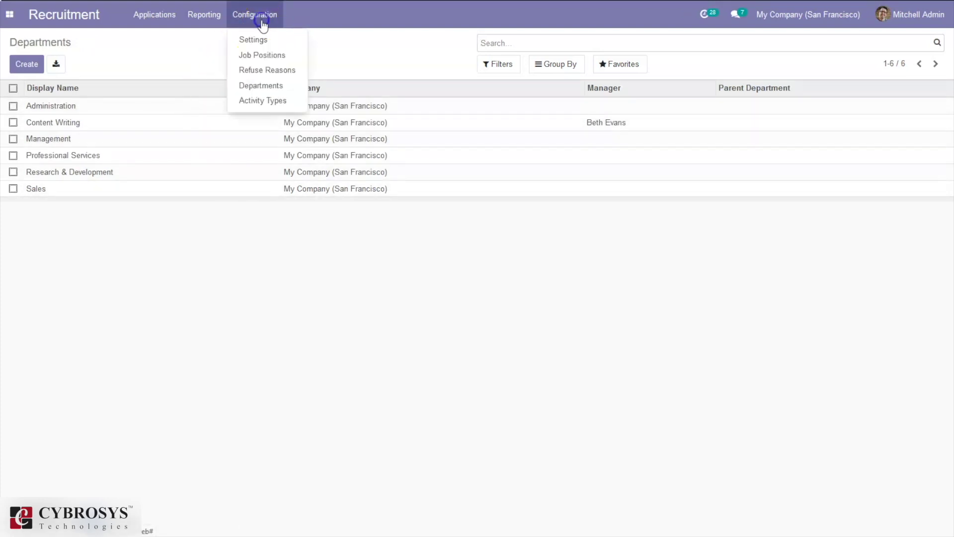
left_click(250, 100)
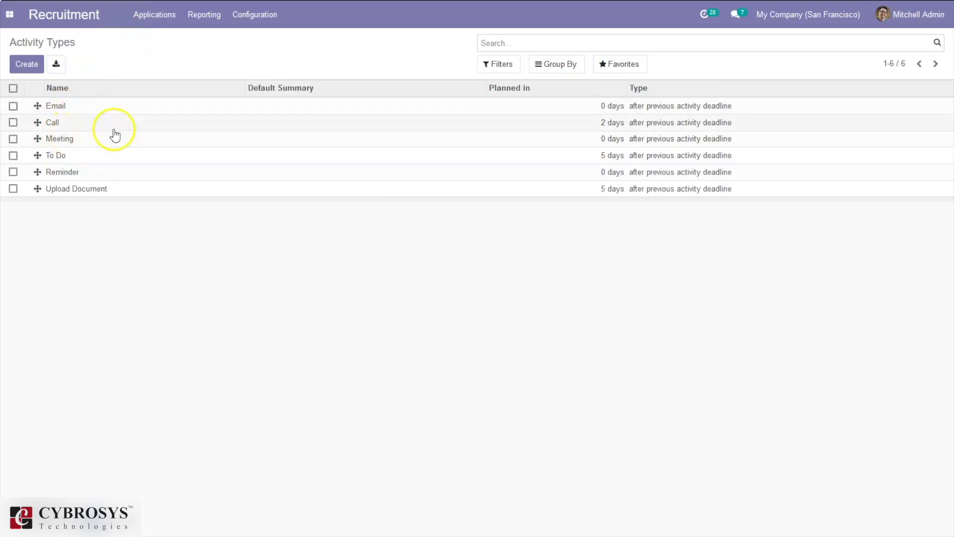
- Inspect the Meeting activity type, then return to the Activity Types list
left_click(183, 145)
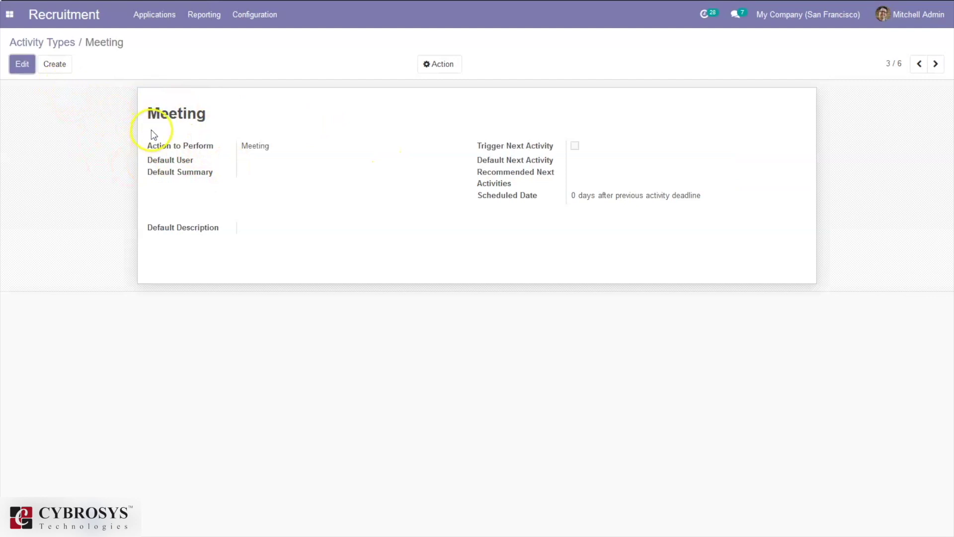
left_click(50, 43)
left_click(58, 49)
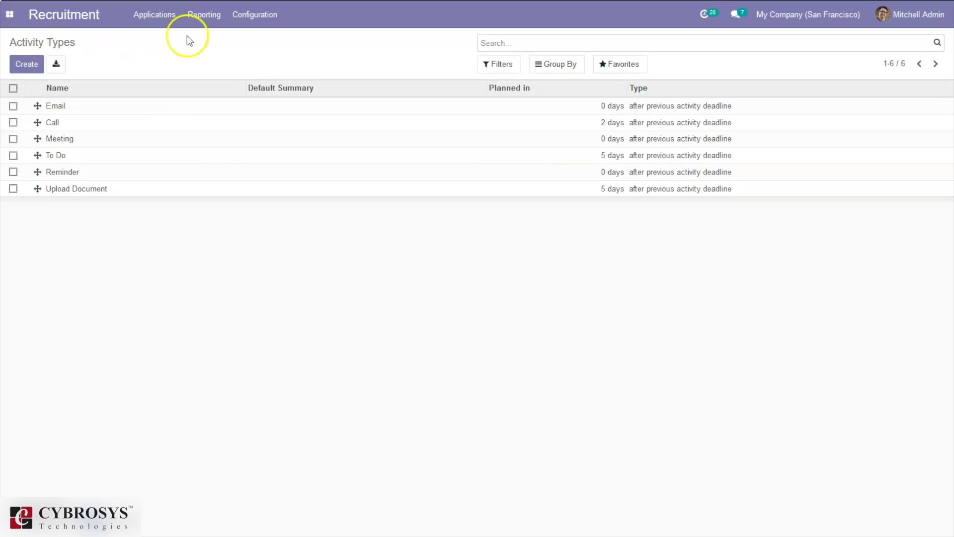
left_click(247, 17)
- Show Applications > By Job Positions, then the All Applications pipeline by stage
left_click(209, 16)
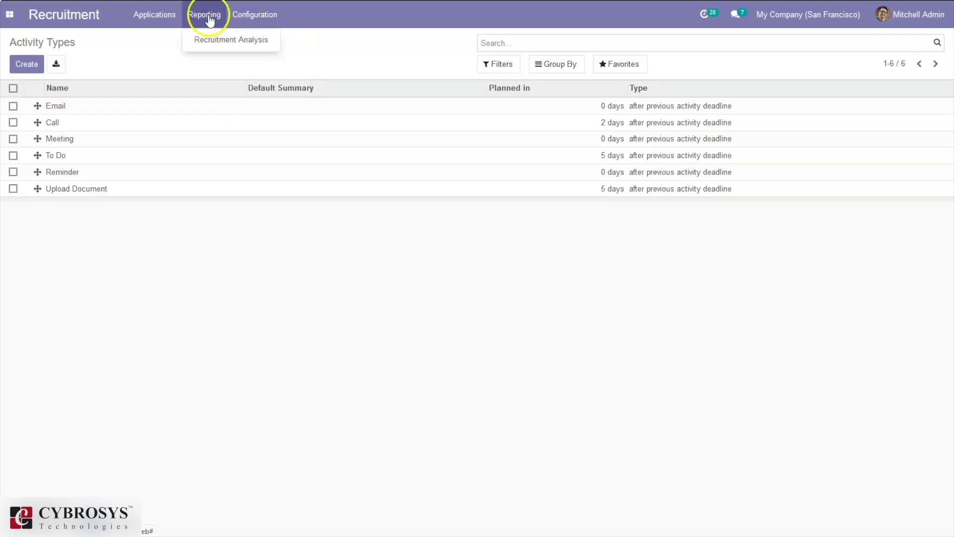
left_click(155, 15)
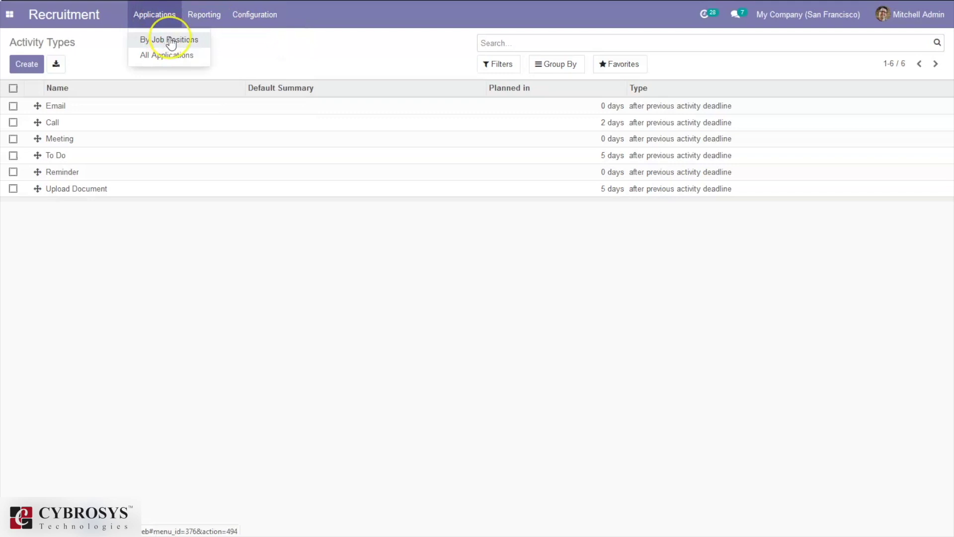
left_click(170, 40)
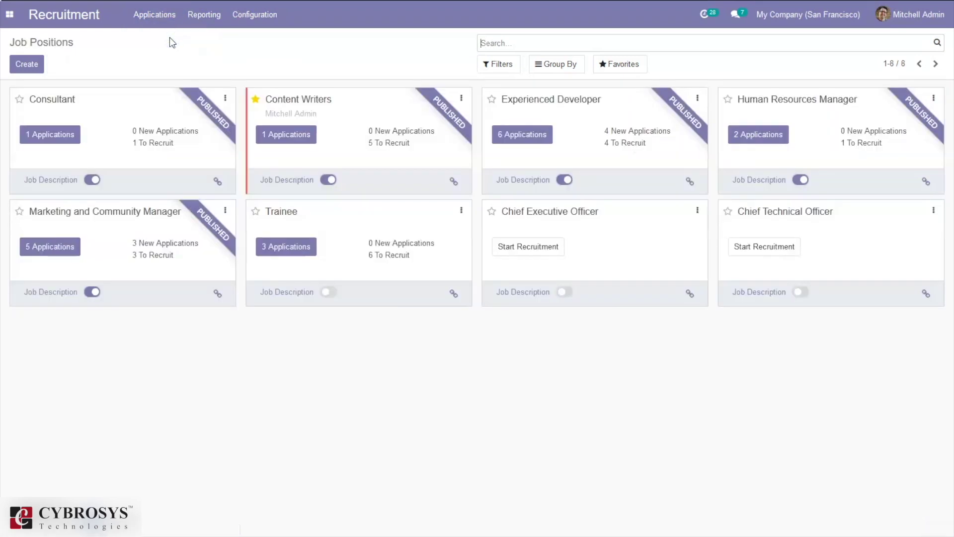
left_click(163, 17)
left_click(170, 56)
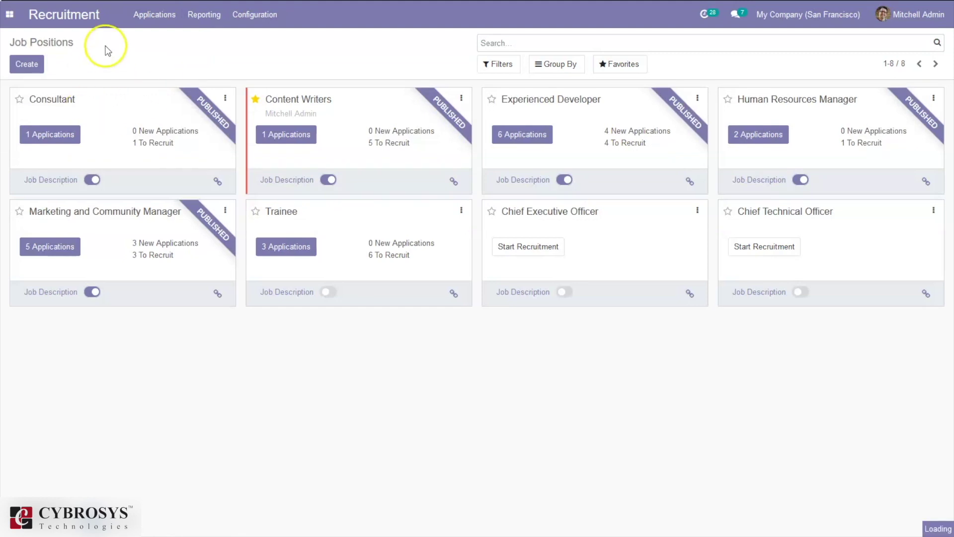
left_click(149, 18)
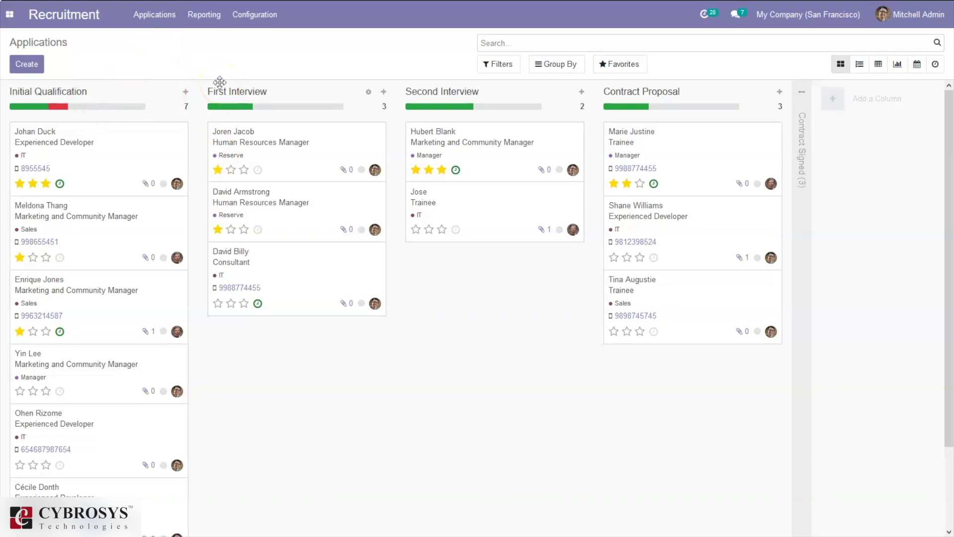
- Open the Recruitment Analysis report measured by Delay to Close
left_click(201, 20)
left_click(213, 39)
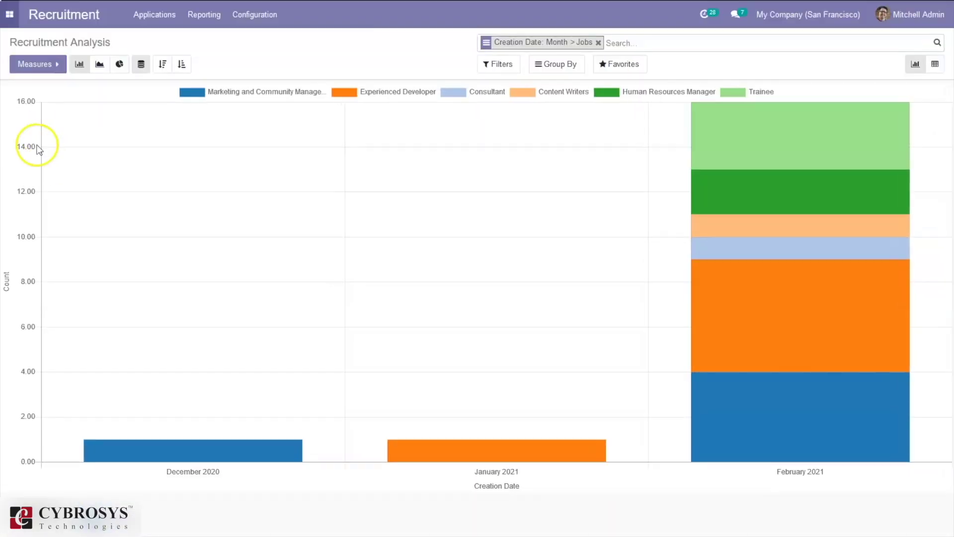
left_click(32, 68)
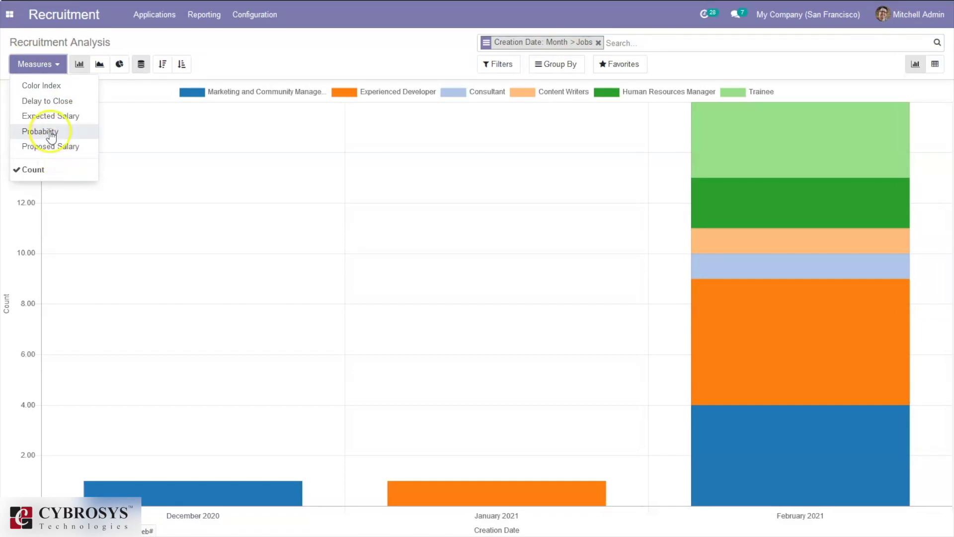
left_click(58, 149)
left_click(46, 102)
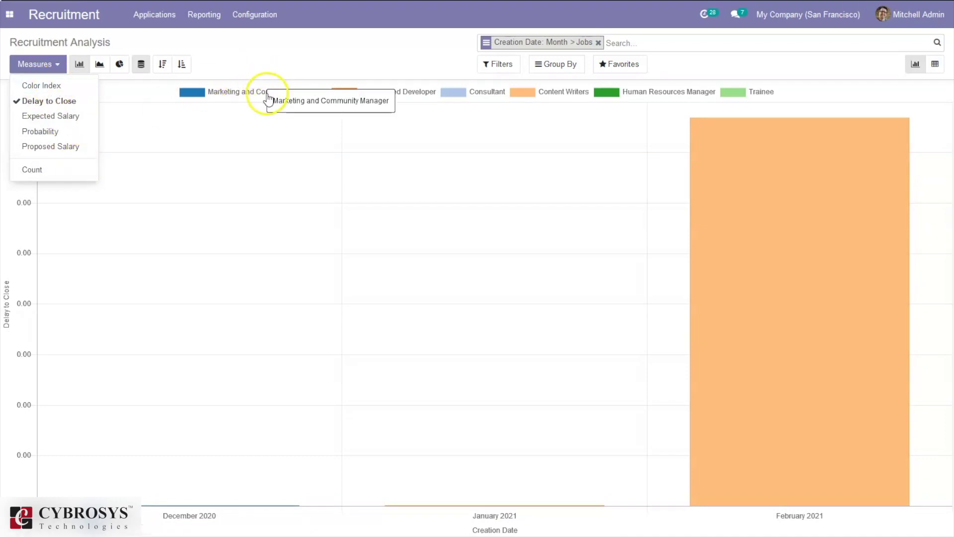
- Filter the report to Refused applications and group it further by Department and Stage
left_click(503, 65)
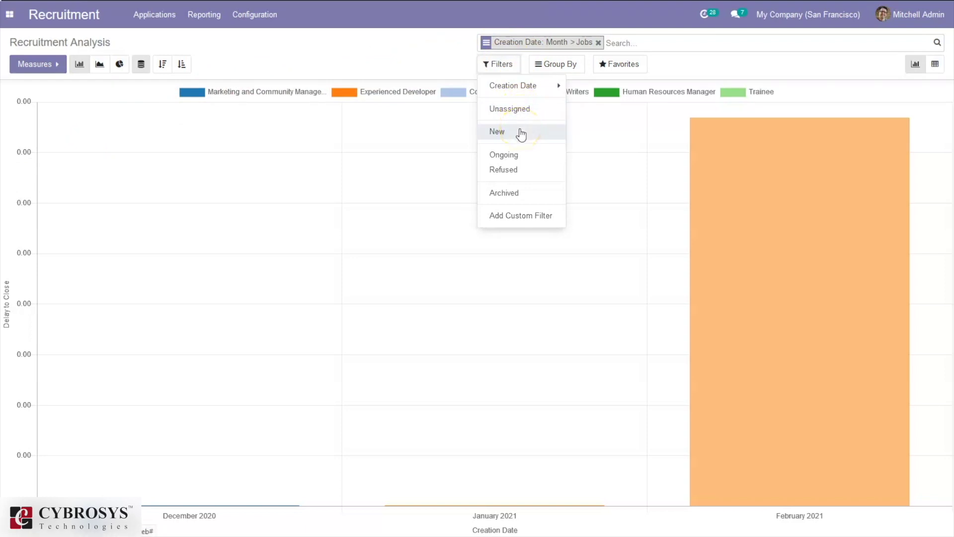
left_click(518, 173)
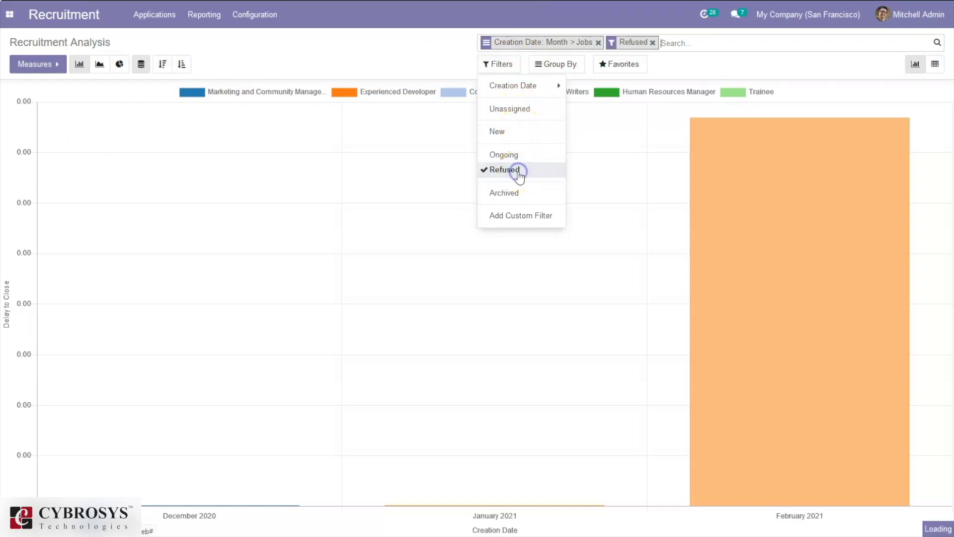
left_click(558, 65)
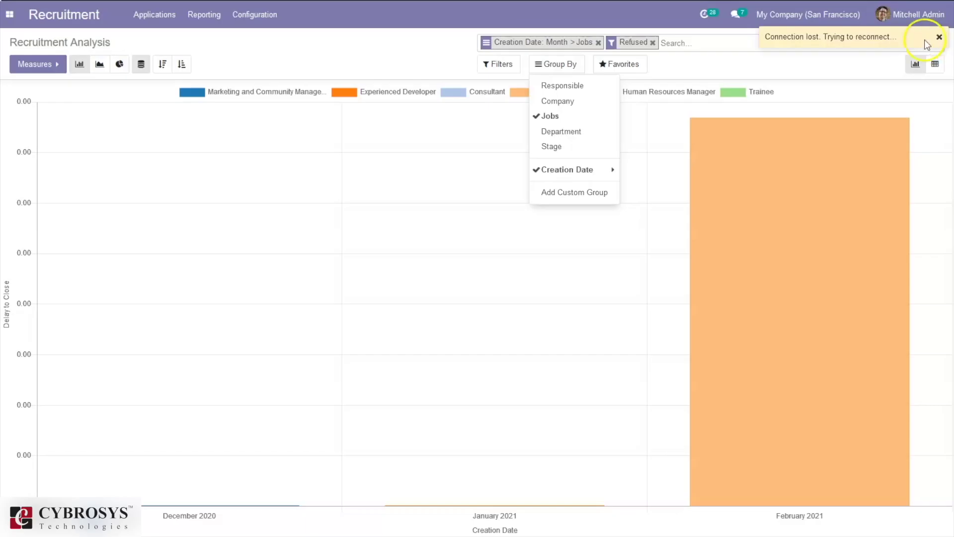
left_click(939, 36)
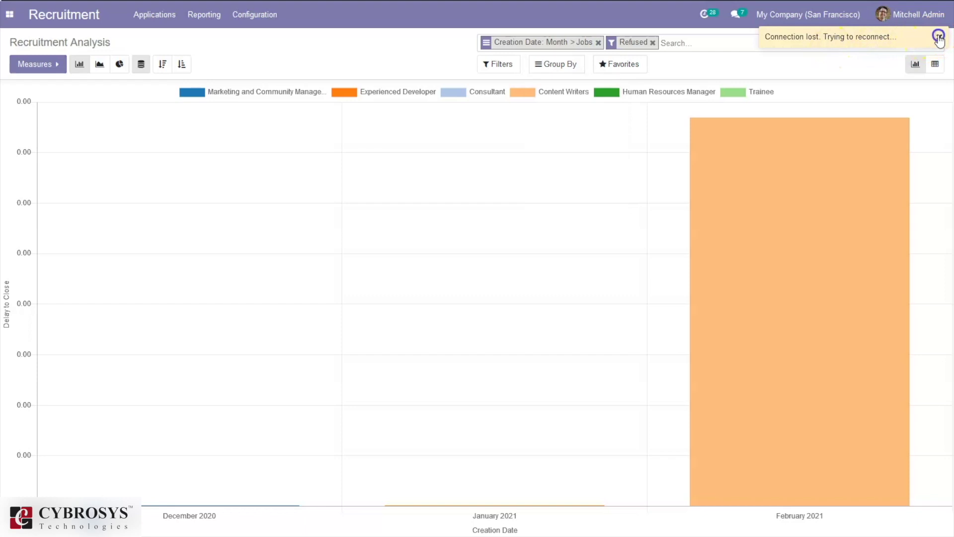
left_click(563, 64)
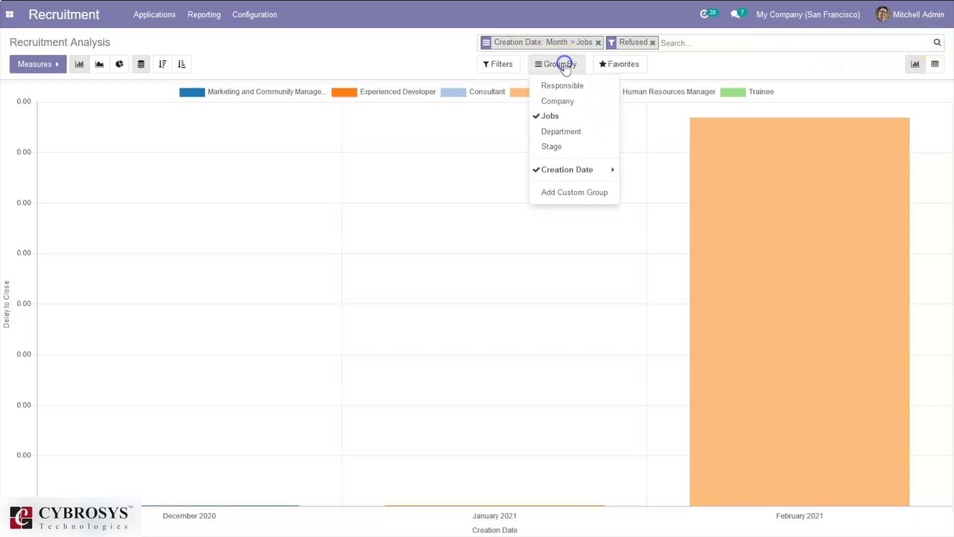
left_click(579, 131)
left_click(569, 147)
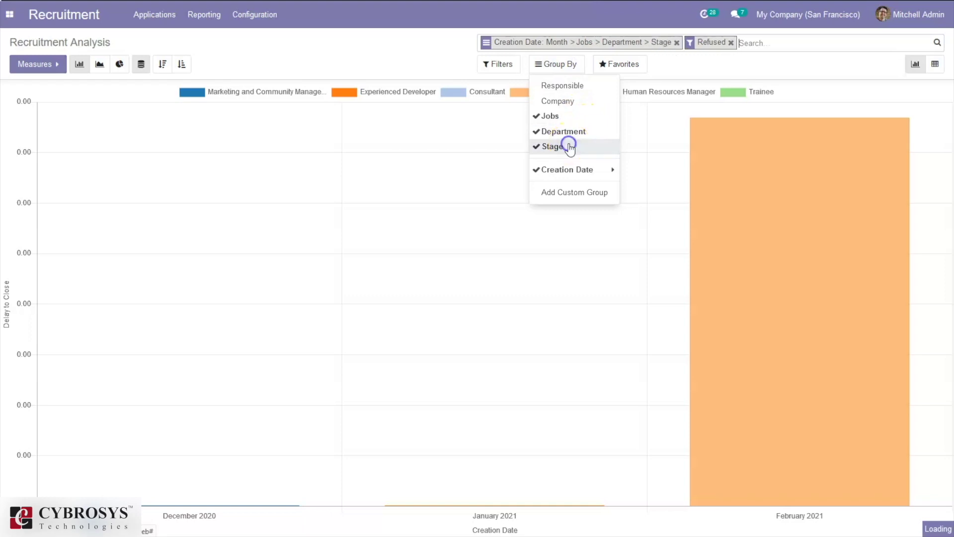
left_click(398, 64)
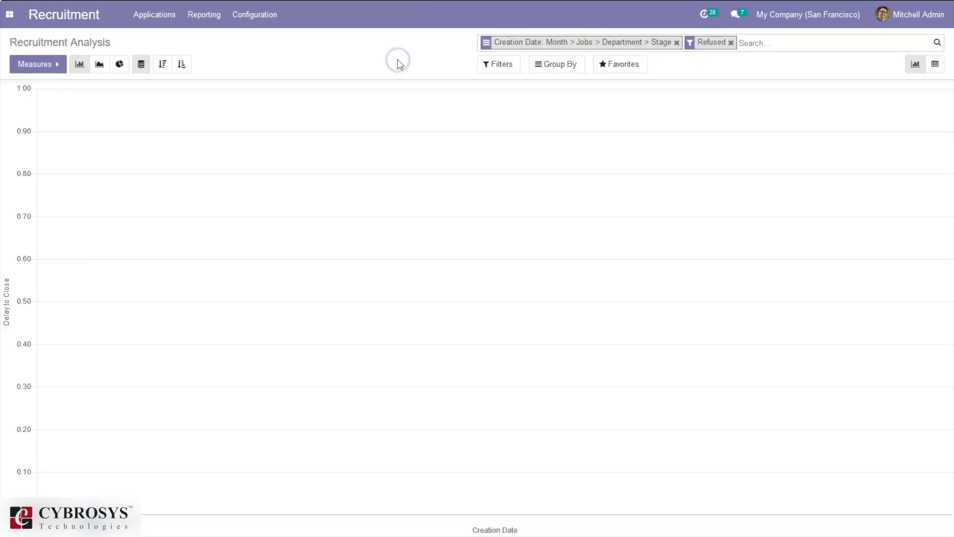